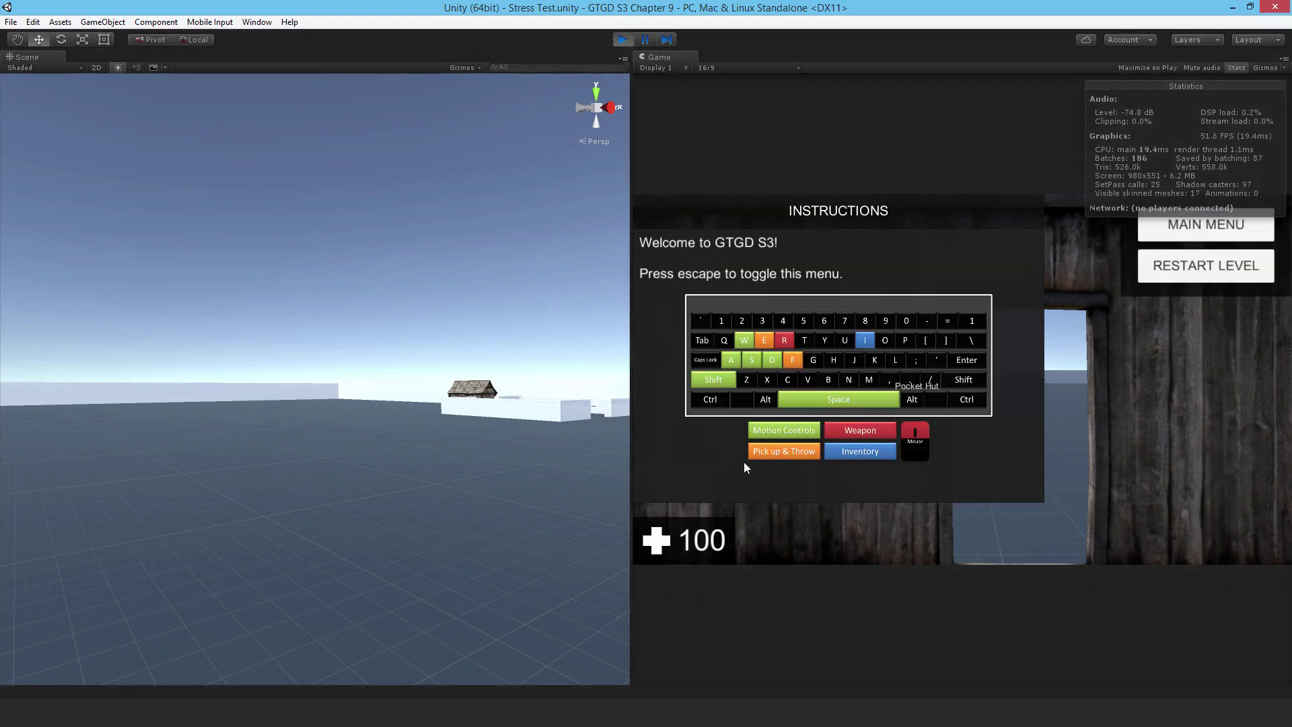
Close the instructions menu and walk the player out of the hut towards the groups of soldiers.
{"action": "key", "text": "Escape"}
{"action": "key", "text": "w"}
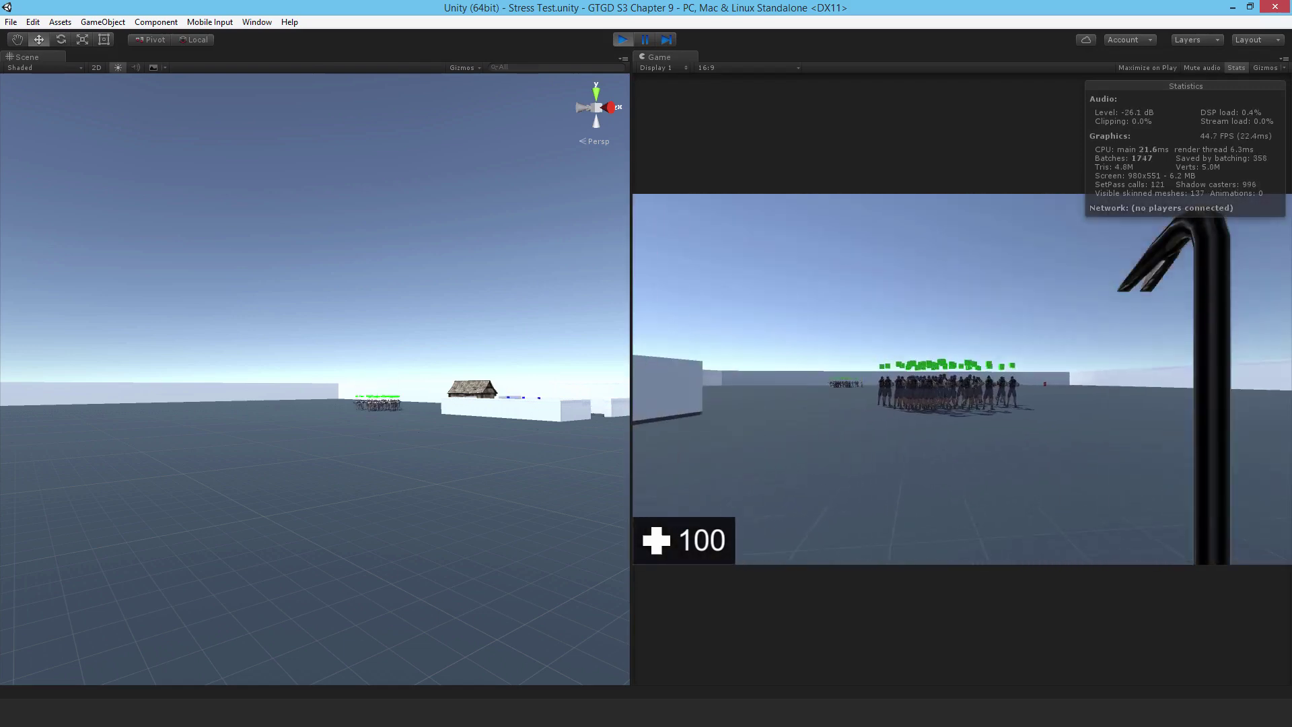
{"action": "key", "text": "w"}
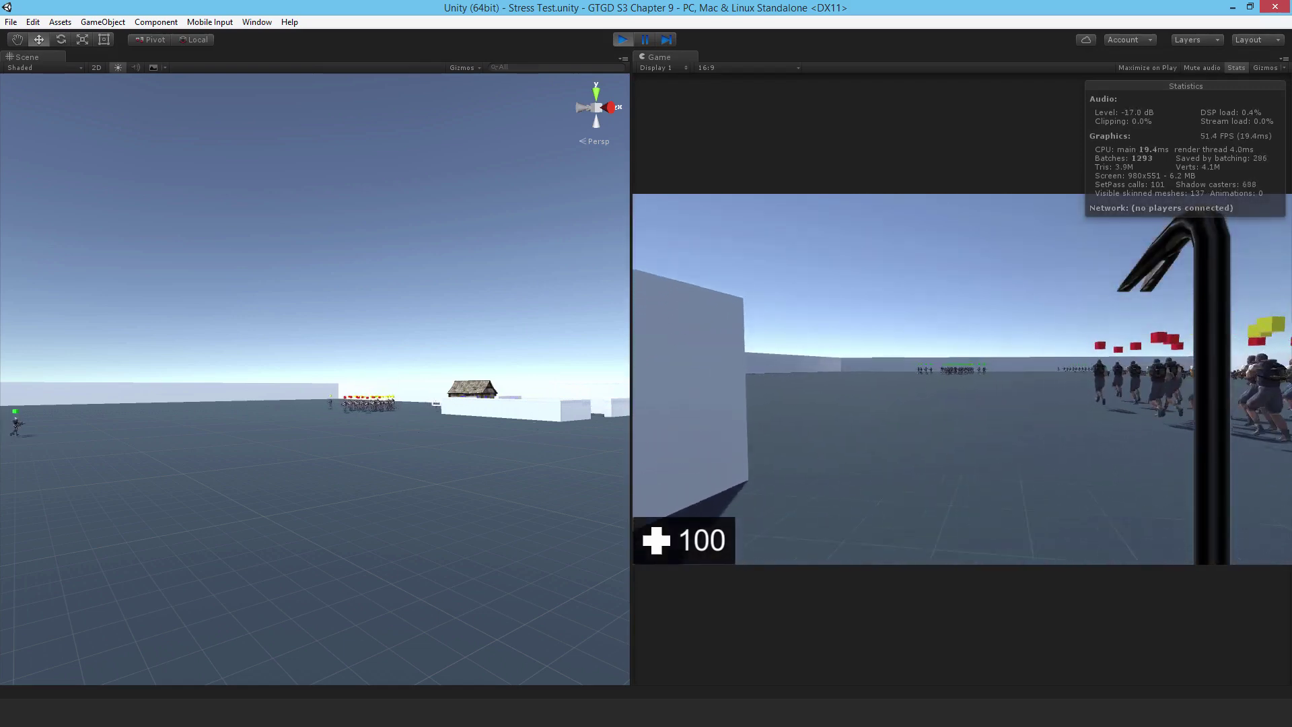
{"action": "key", "text": "w"}
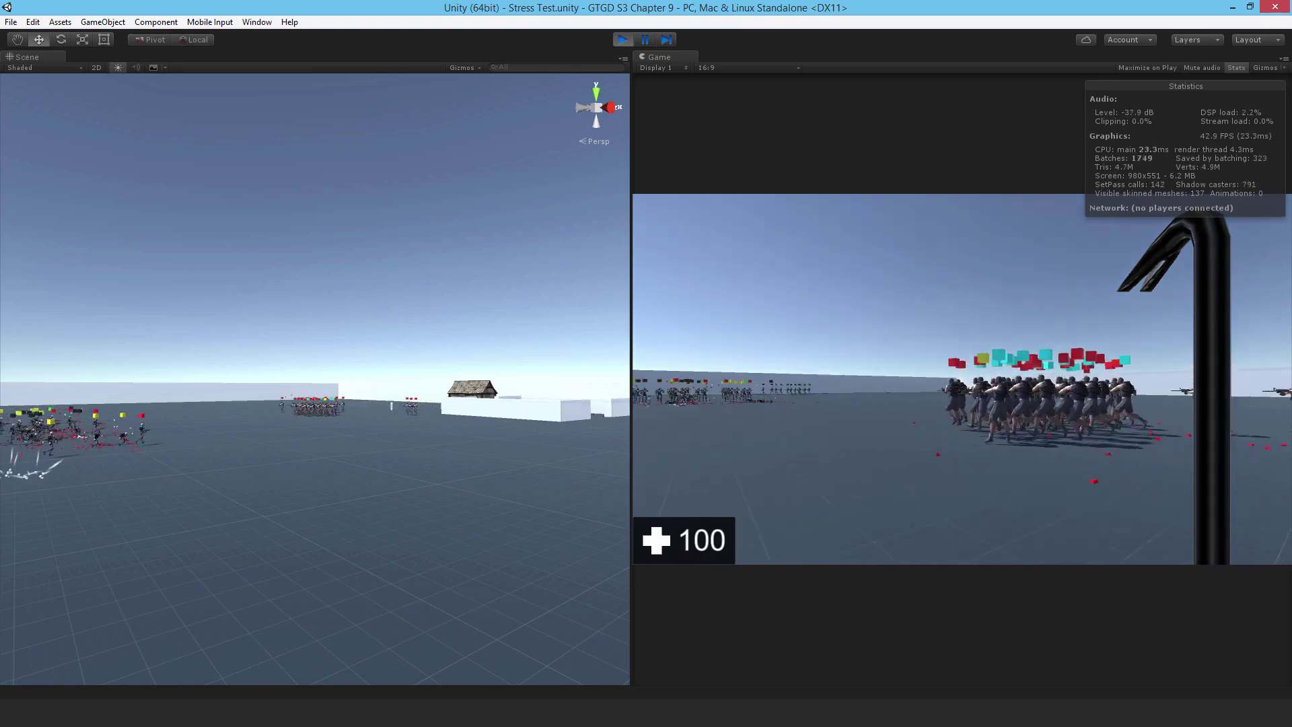
{"action": "key", "text": "w"}
Pause the game and inspect the soldiers and robots fighting each other in the Scene view.
{"action": "key", "text": "Escape"}
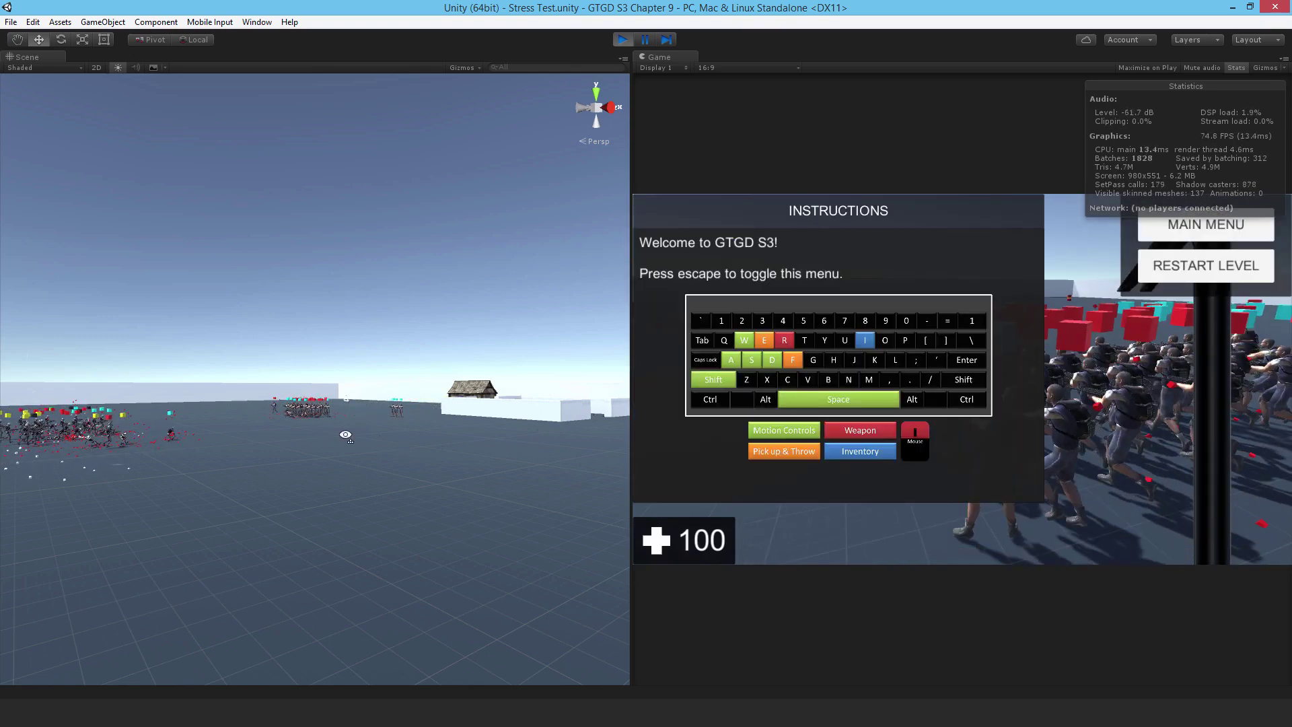
{"action": "mouse_move", "coordinate": [345, 435]}
{"action": "right_mouse_down"}
{"action": "mouse_move", "coordinate": [315, 501]}
{"action": "mouse_move", "coordinate": [146, 504]}
{"action": "mouse_move", "coordinate": [262, 452]}
{"action": "mouse_move", "coordinate": [212, 493]}
{"action": "mouse_move", "coordinate": [355, 441]}
{"action": "right_mouse_up"}
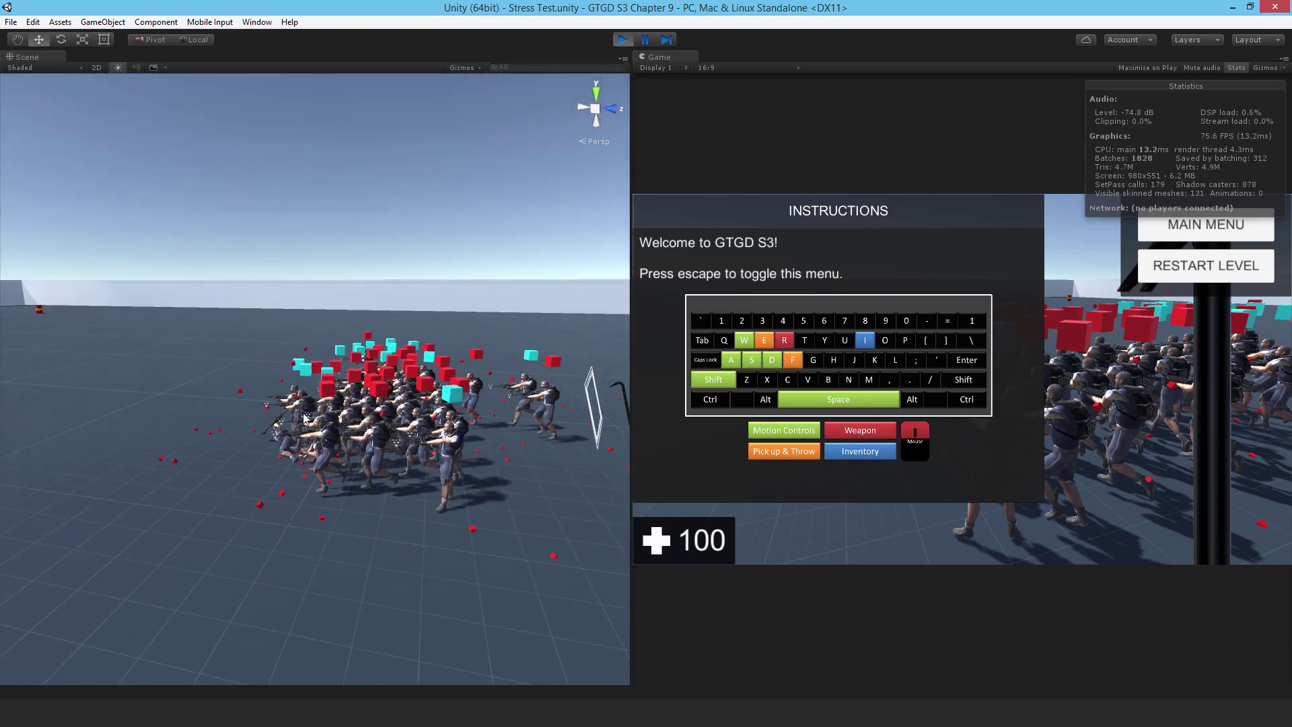
{"action": "right_click_drag", "start_coordinate": [304, 417], "coordinate": [475, 336]}
{"action": "right_click_drag", "start_coordinate": [227, 336], "coordinate": [332, 307]}
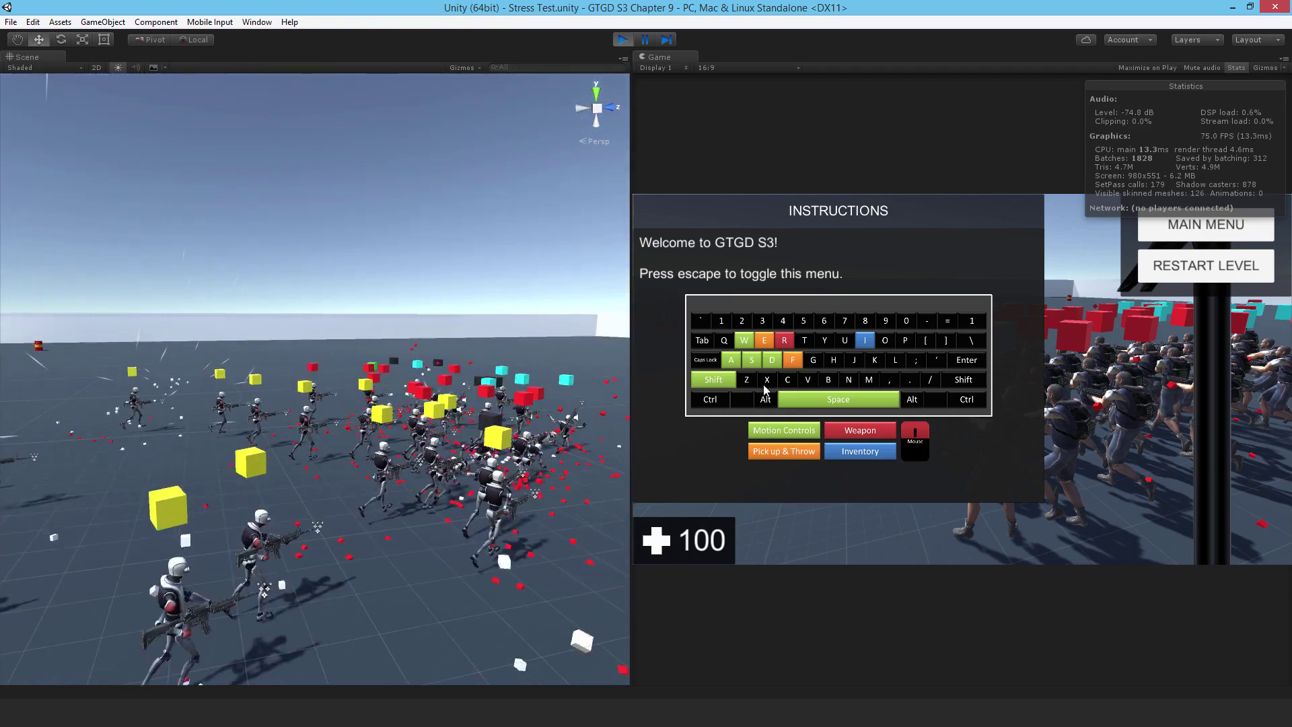
Resume the game and follow the soldiers through the fight, jumping with the player.
{"action": "key", "text": "Escape"}
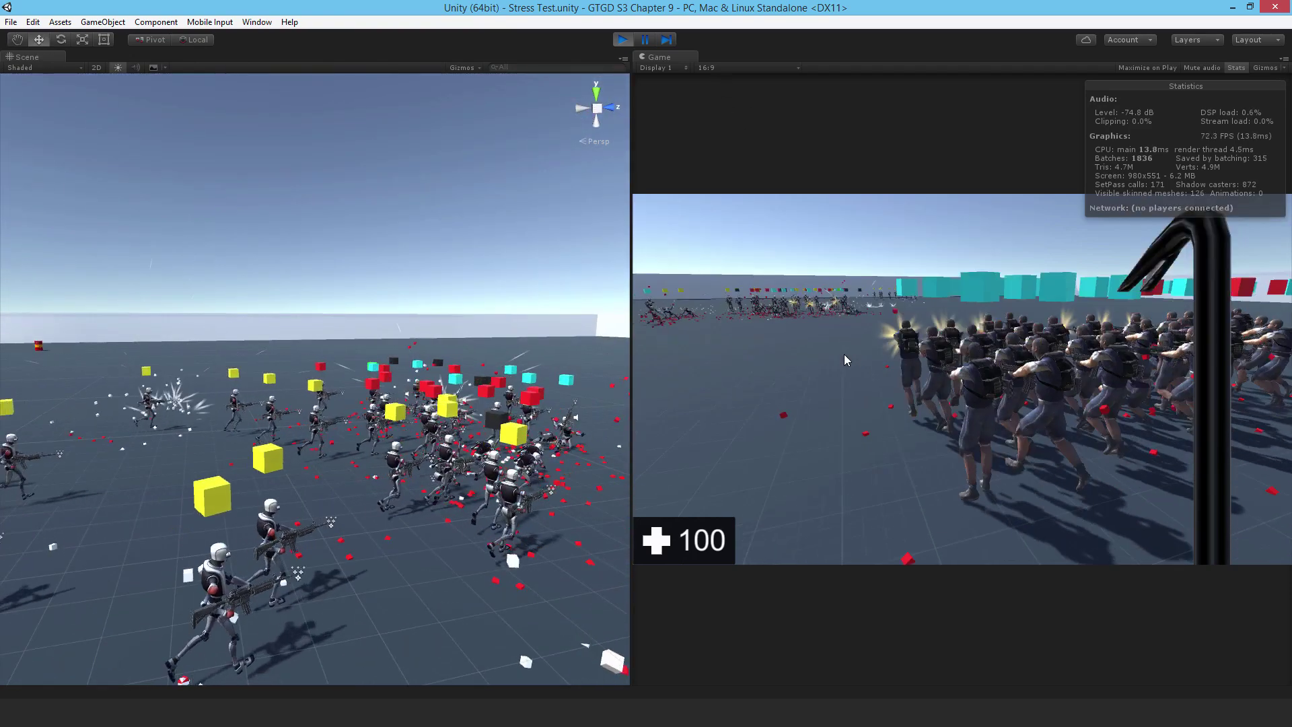
{"action": "key", "text": "space"}
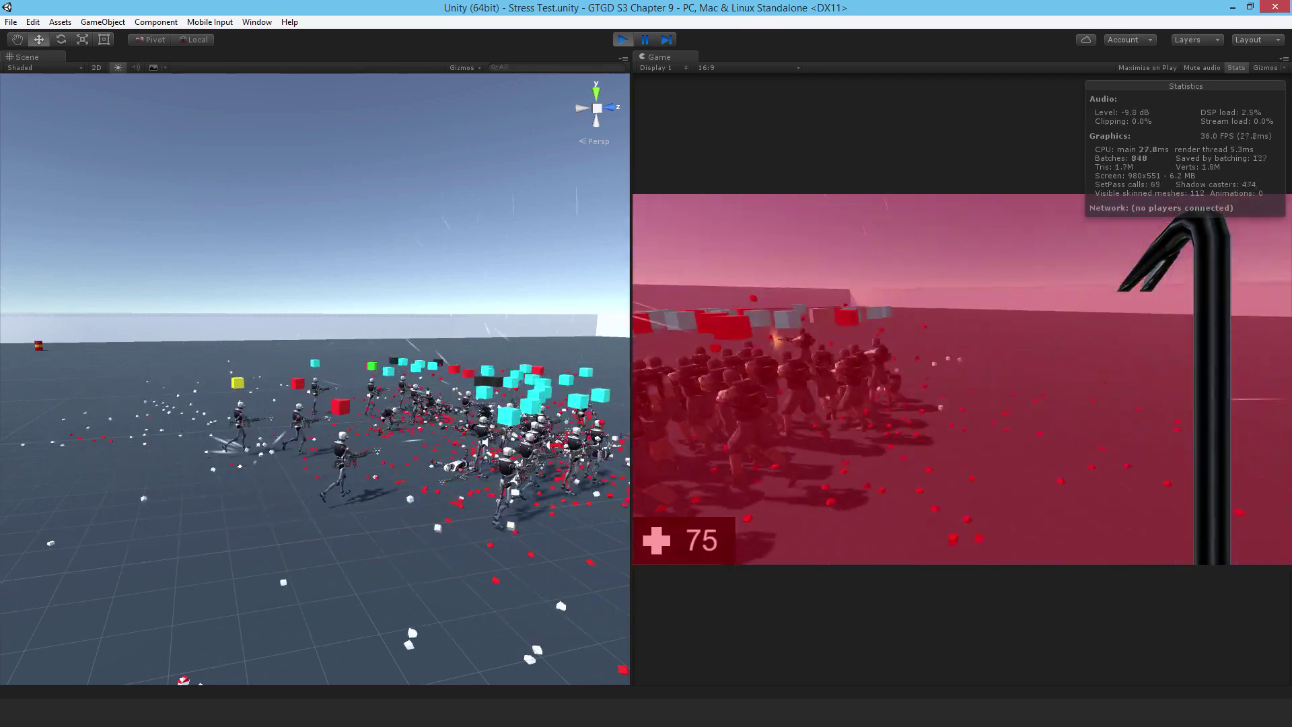
{"action": "key", "text": "space"}
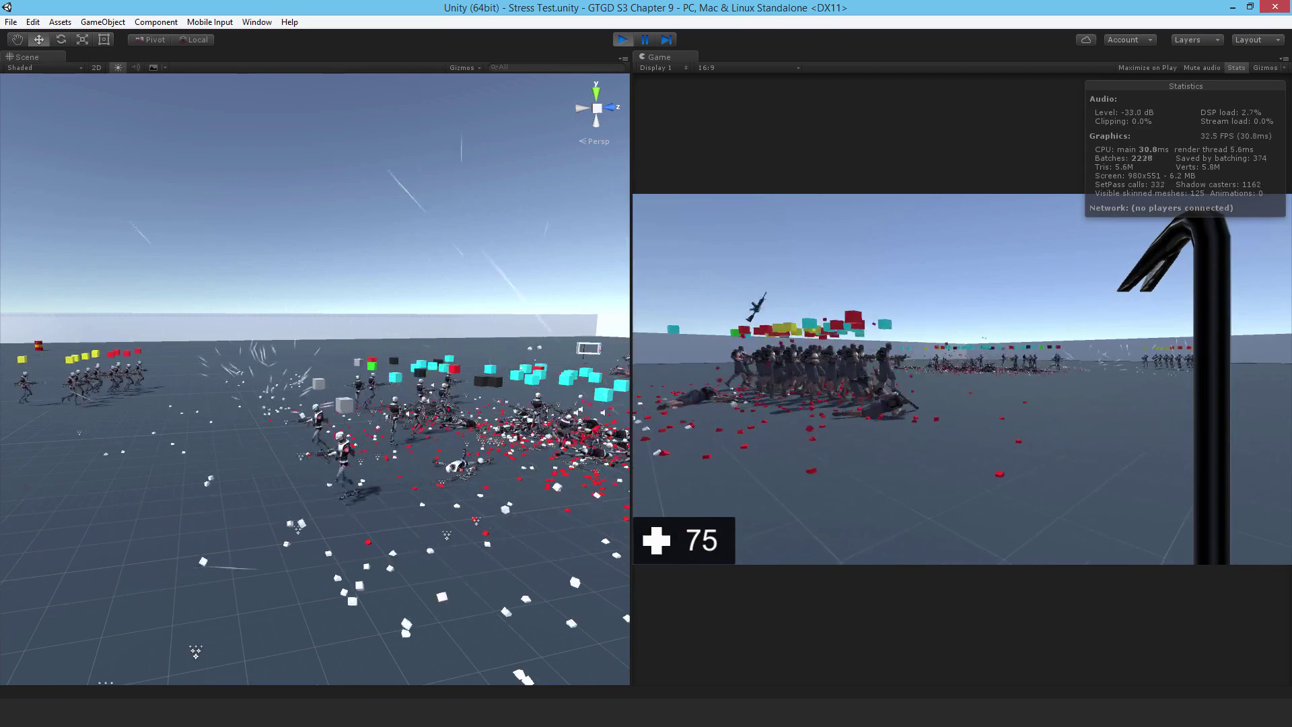
Pause the game to inspect the battlefield from another angle in the Scene view, and resume play.
{"action": "key", "text": "Escape"}
{"action": "left_click_drag", "start_coordinate": [347, 348], "coordinate": [684, 389], "text": "alt"}
{"action": "key", "text": "Escape"}
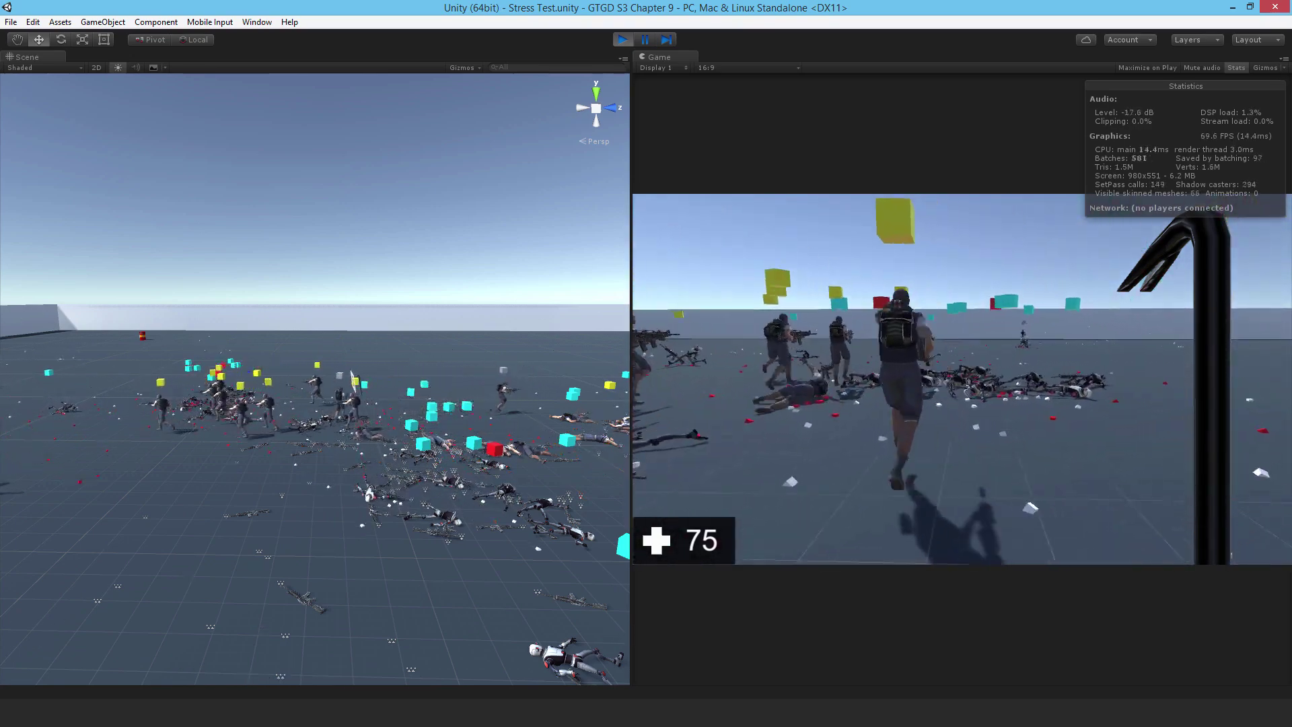
Walk the player over the battlefield to collect the assault rifles dropped by the fallen fighters.
{"action": "key", "text": "w"}
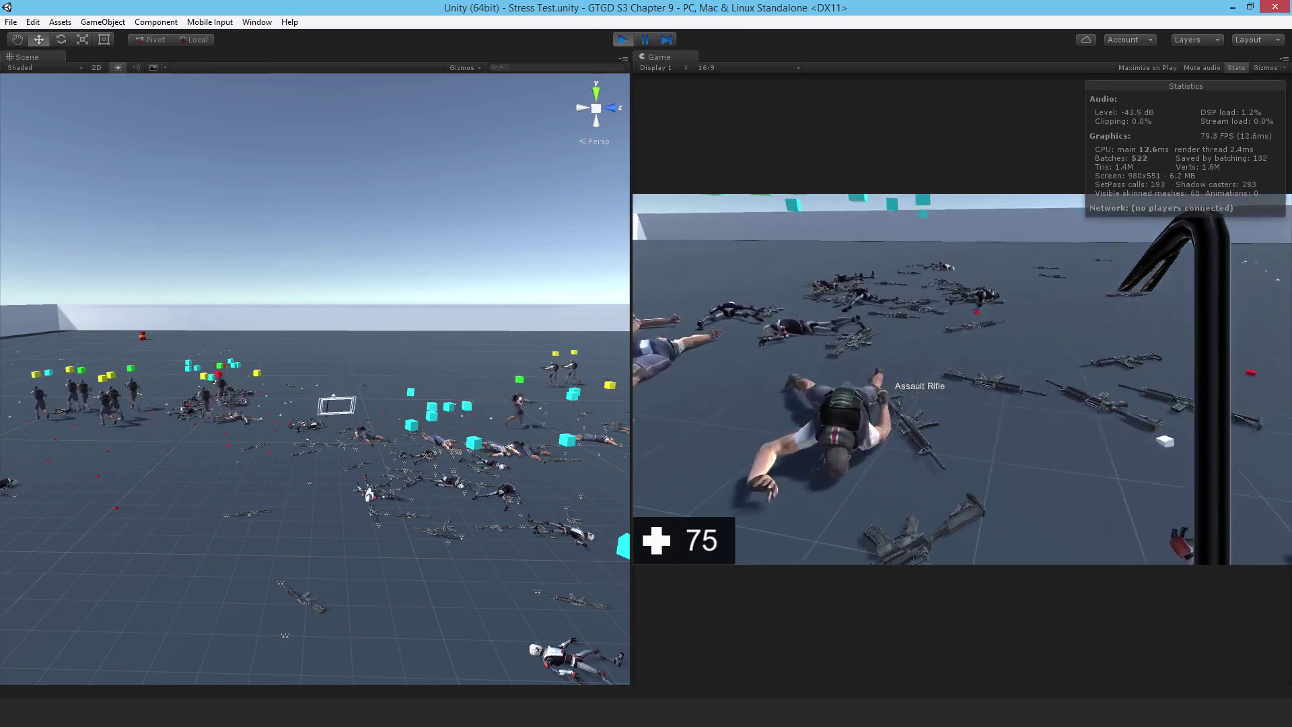
{"action": "key", "text": "w"}
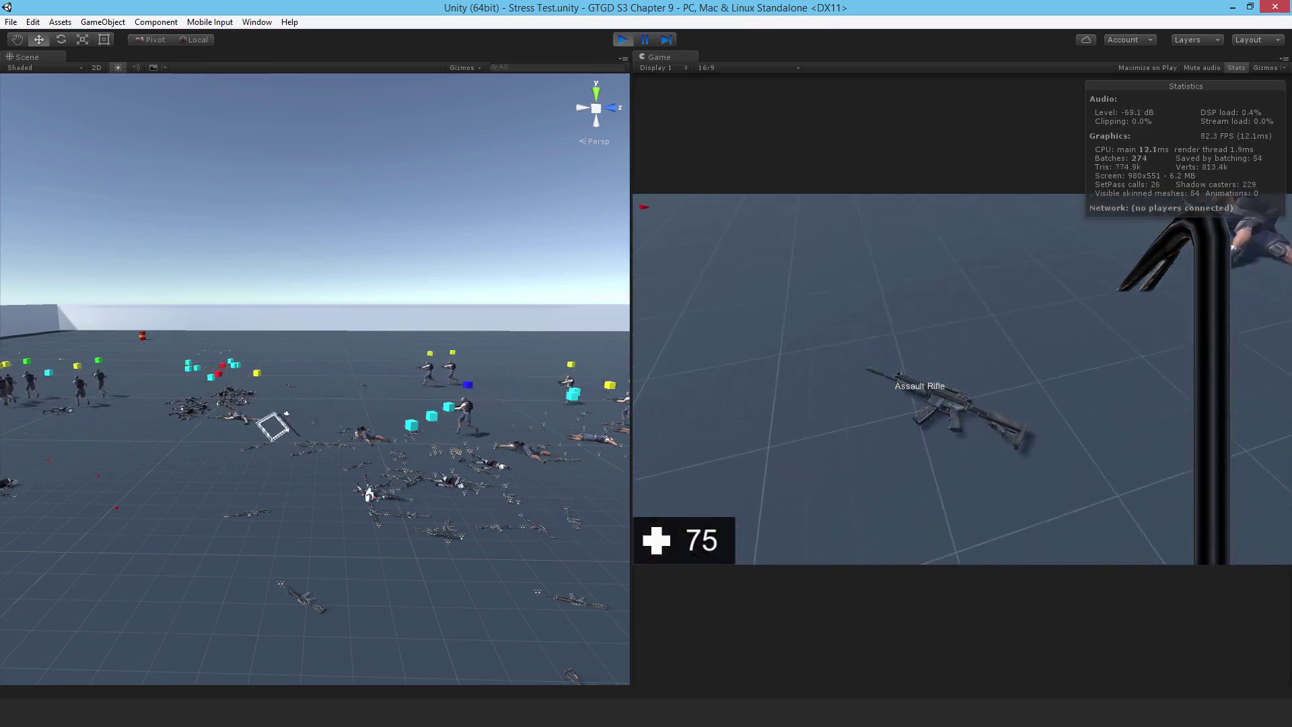
{"action": "key", "text": "w"}
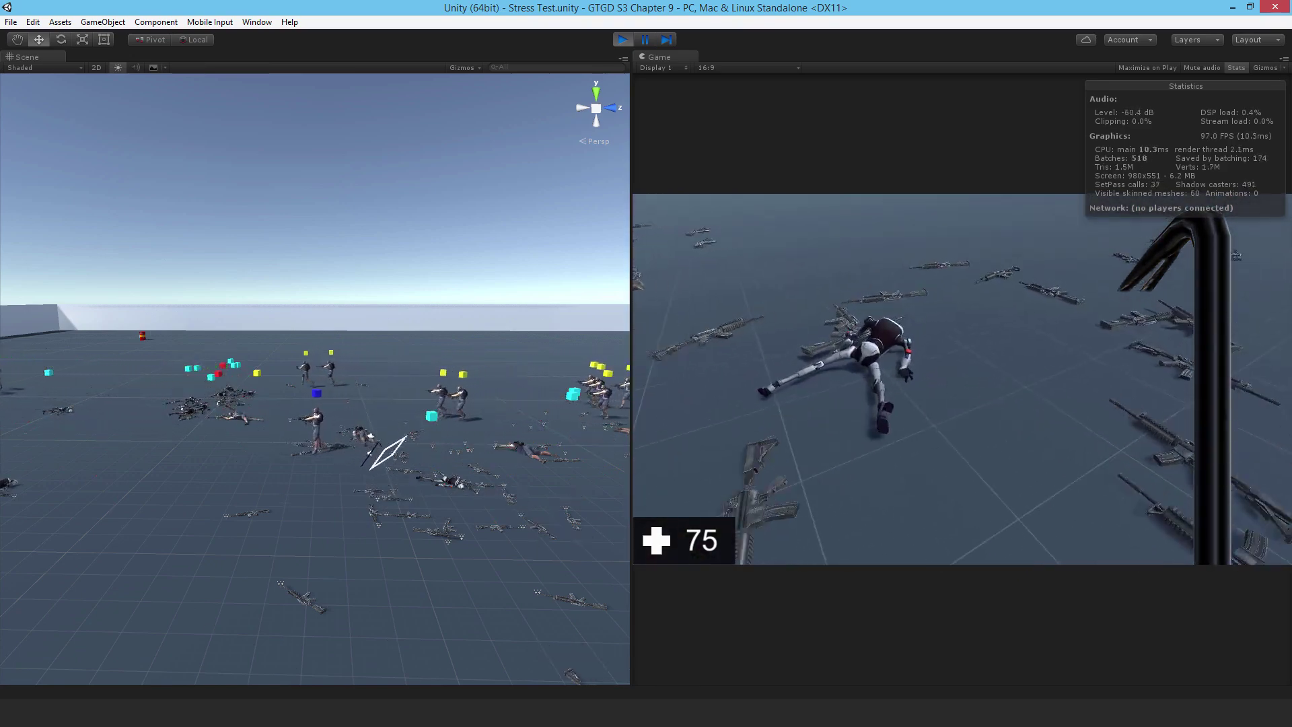
{"action": "key", "text": "w"}
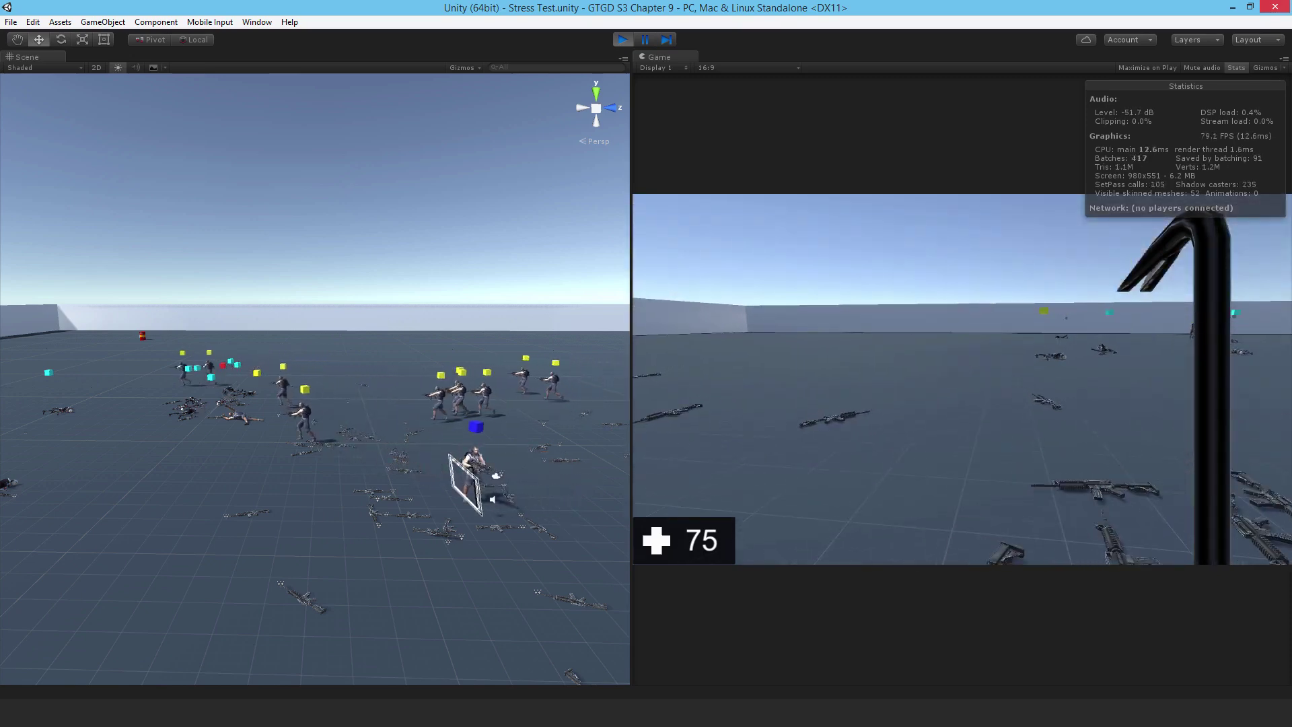
Check the collected assault rifles in the player's inventory and close it.
{"action": "key", "text": "i"}
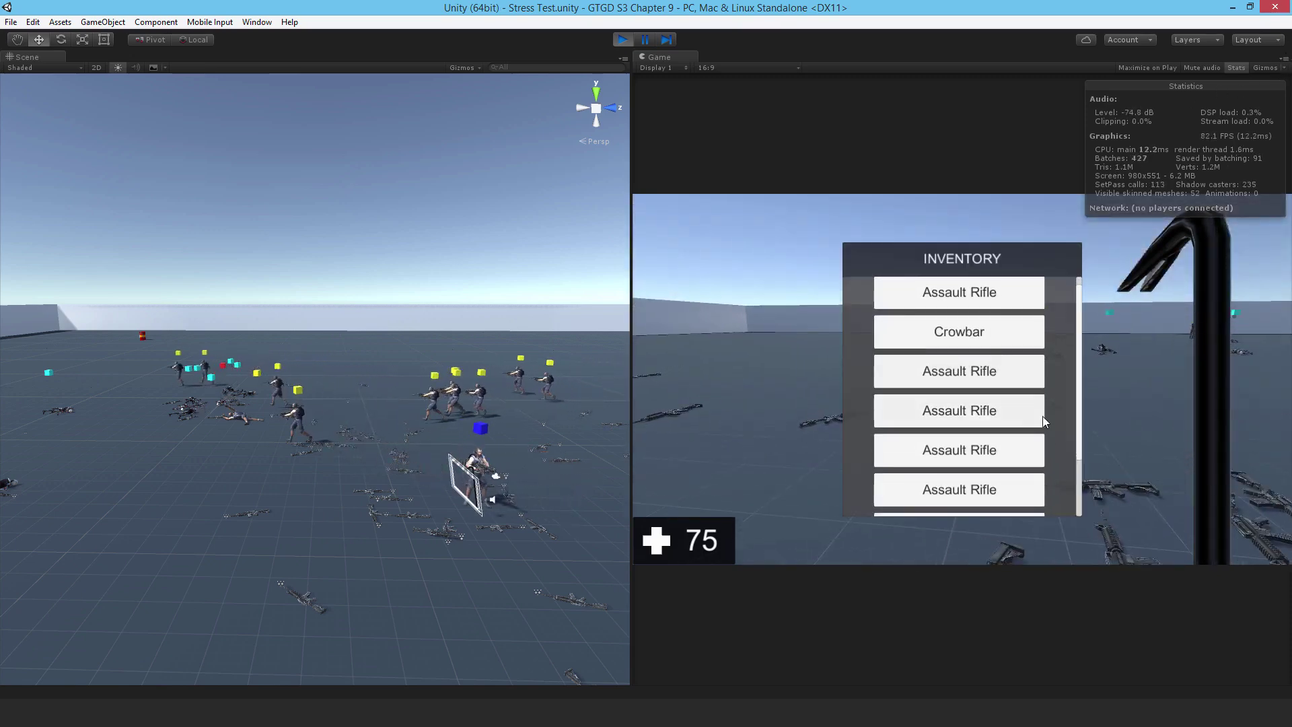
{"action": "scroll", "coordinate": [1043, 414], "scroll_direction": "down", "scroll_amount": 2}
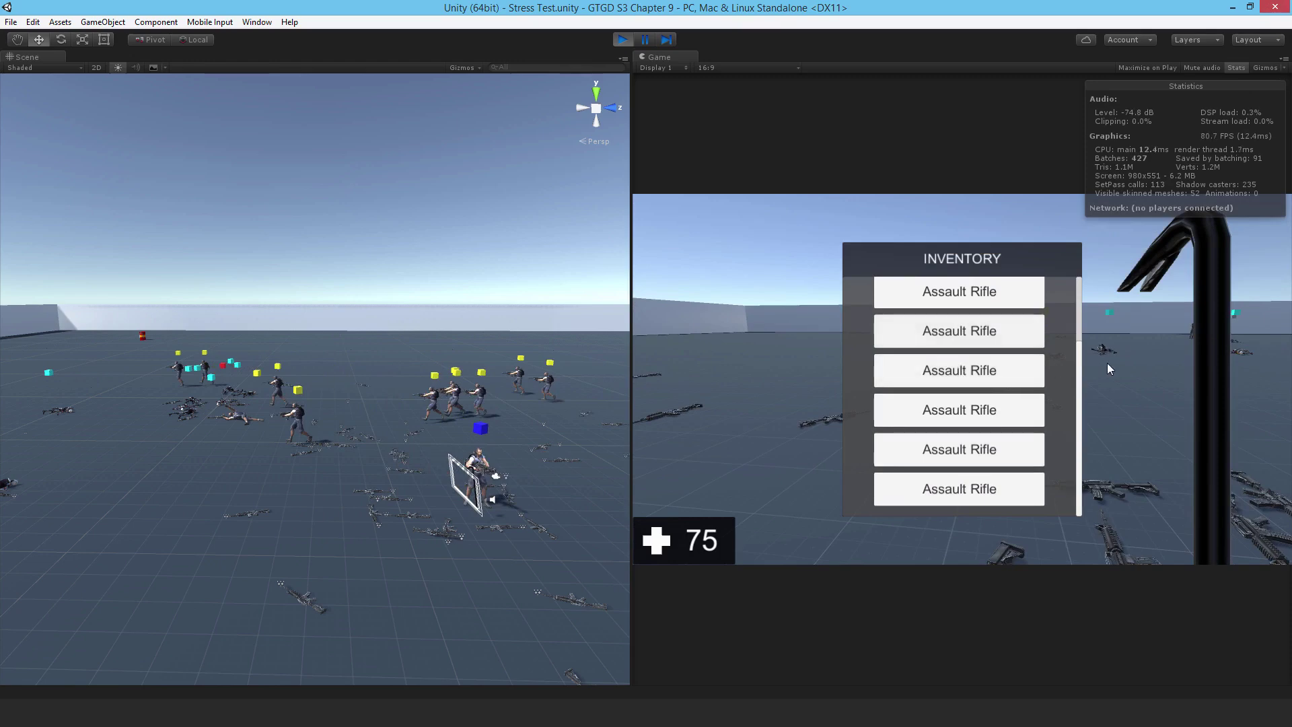
{"action": "key", "text": "i"}
Run and jump with the player across the arena to the surviving soldiers.
{"action": "key", "text": "w"}
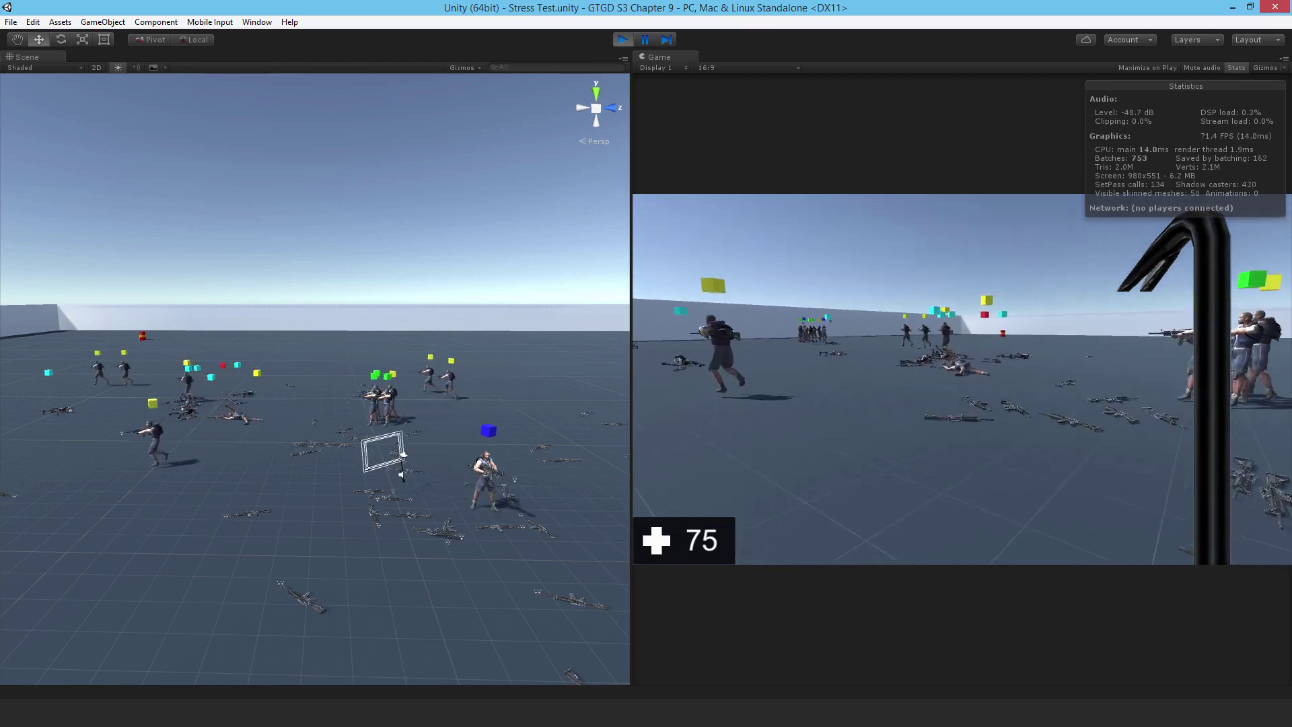
{"action": "key", "text": "w"}
{"action": "key", "text": "space"}
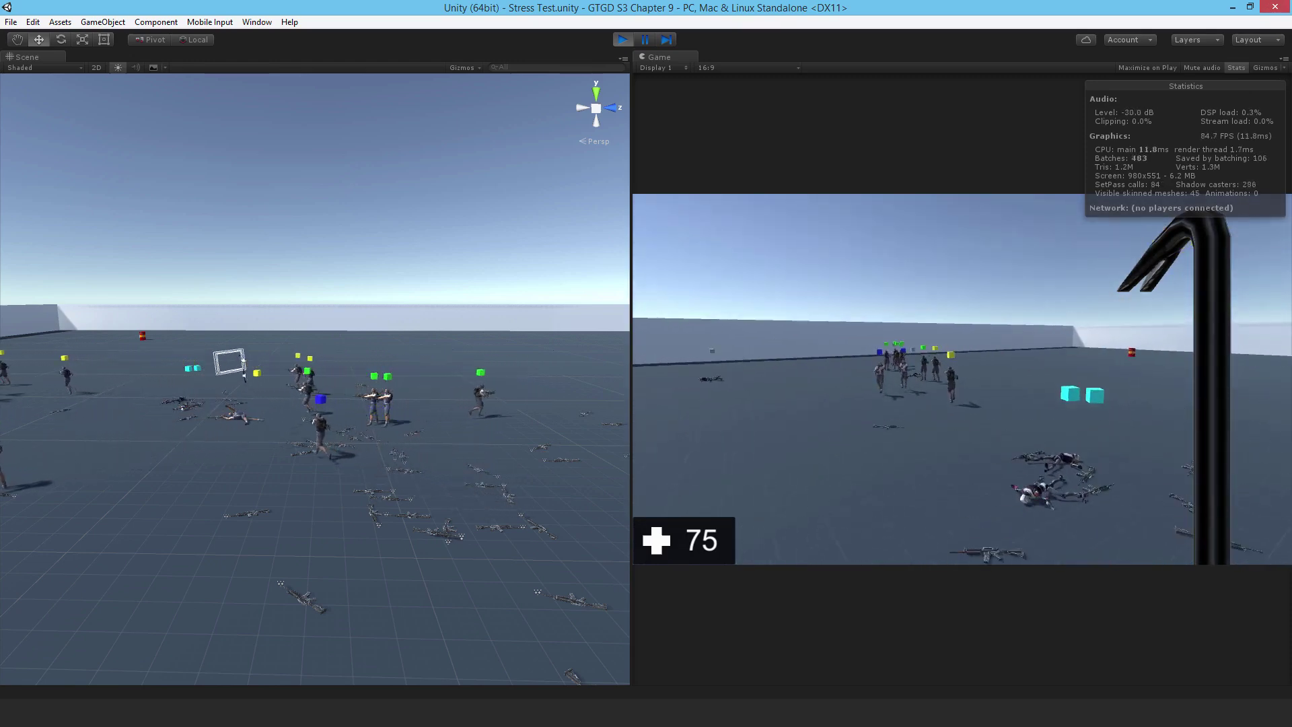
{"action": "key", "text": "w"}
{"action": "key", "text": "space"}
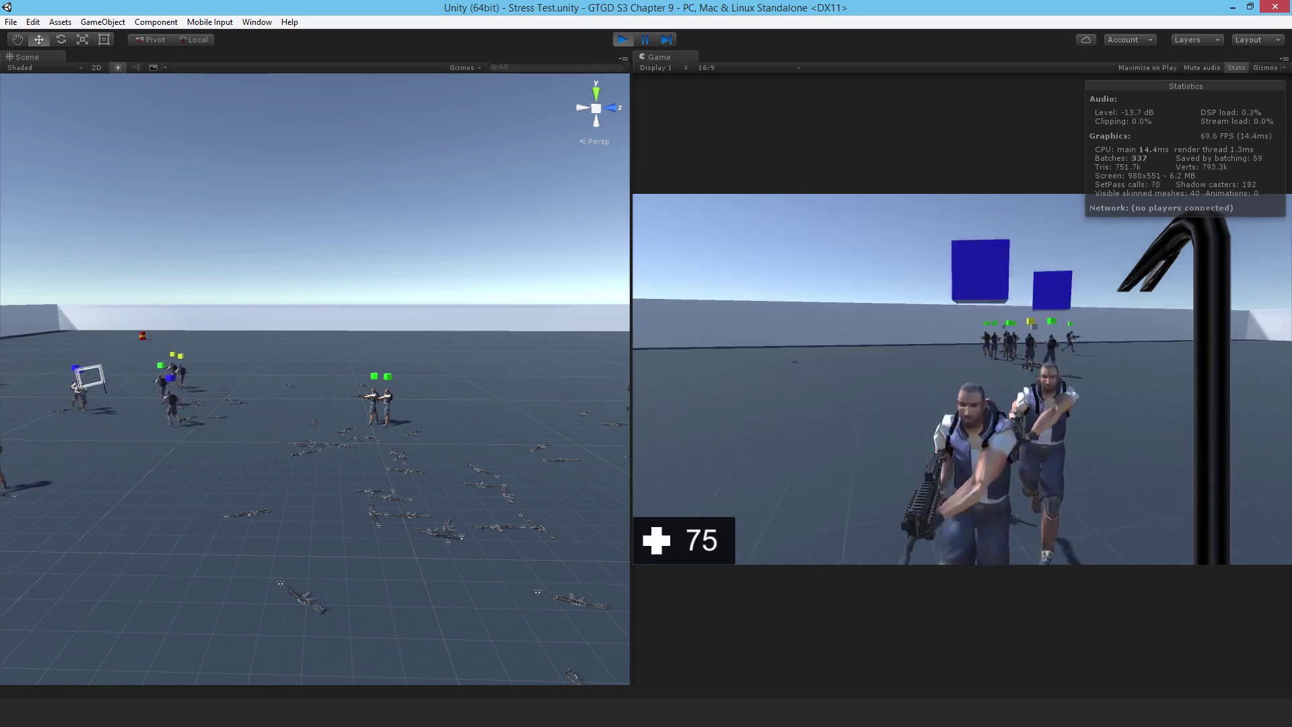
{"action": "key", "text": "space"}
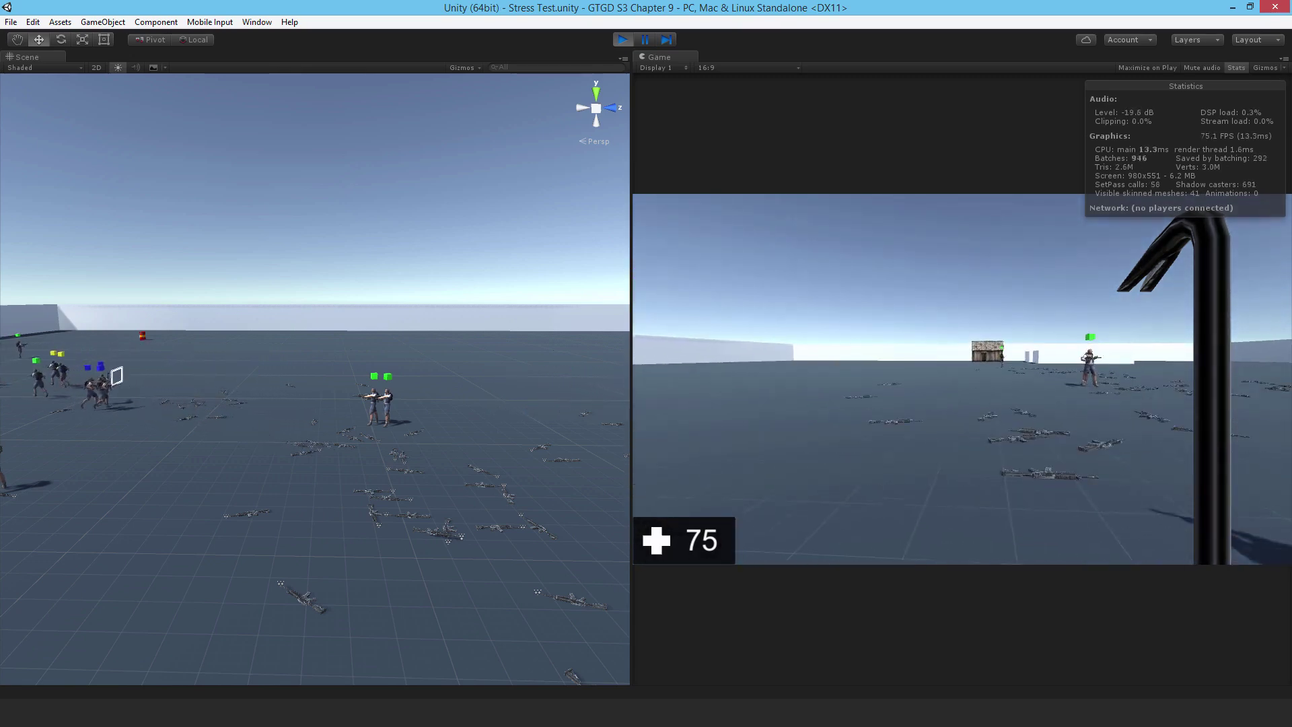
Restart the play session and walk the player out of the hut behind the soldiers.
{"action": "key", "text": "Escape"}
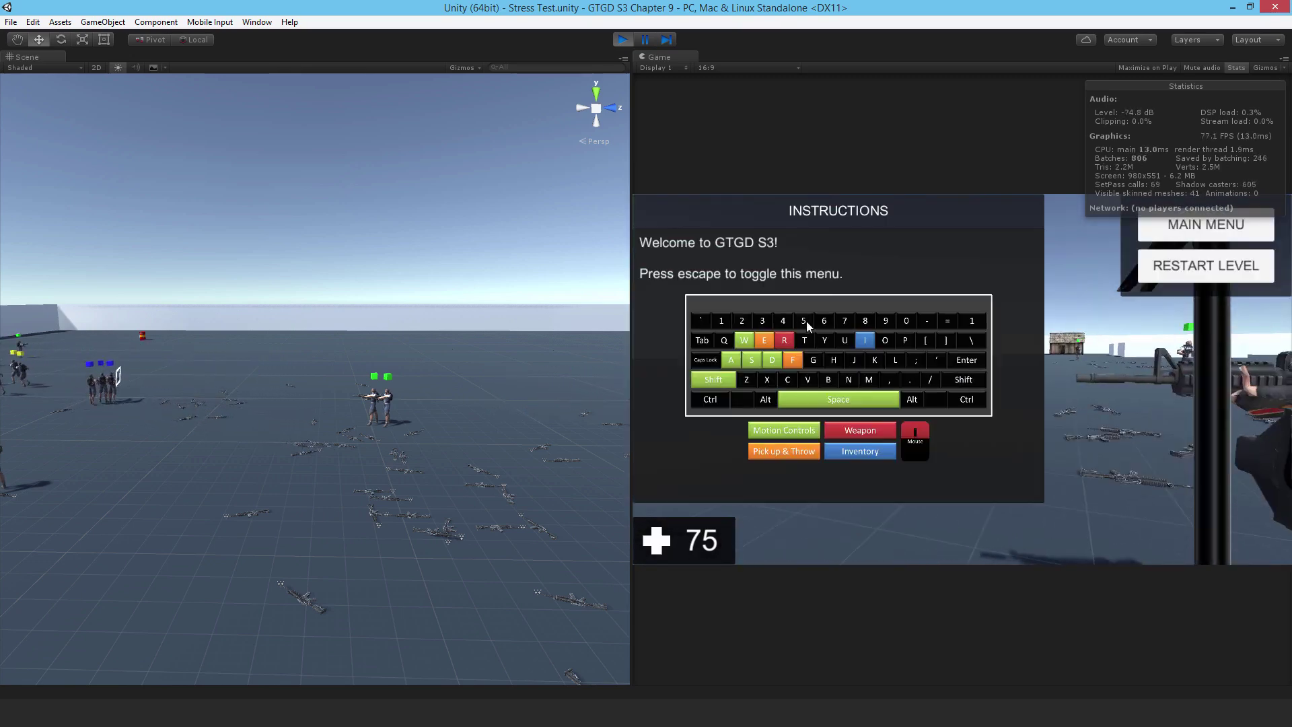
{"action": "left_click", "coordinate": [620, 41]}
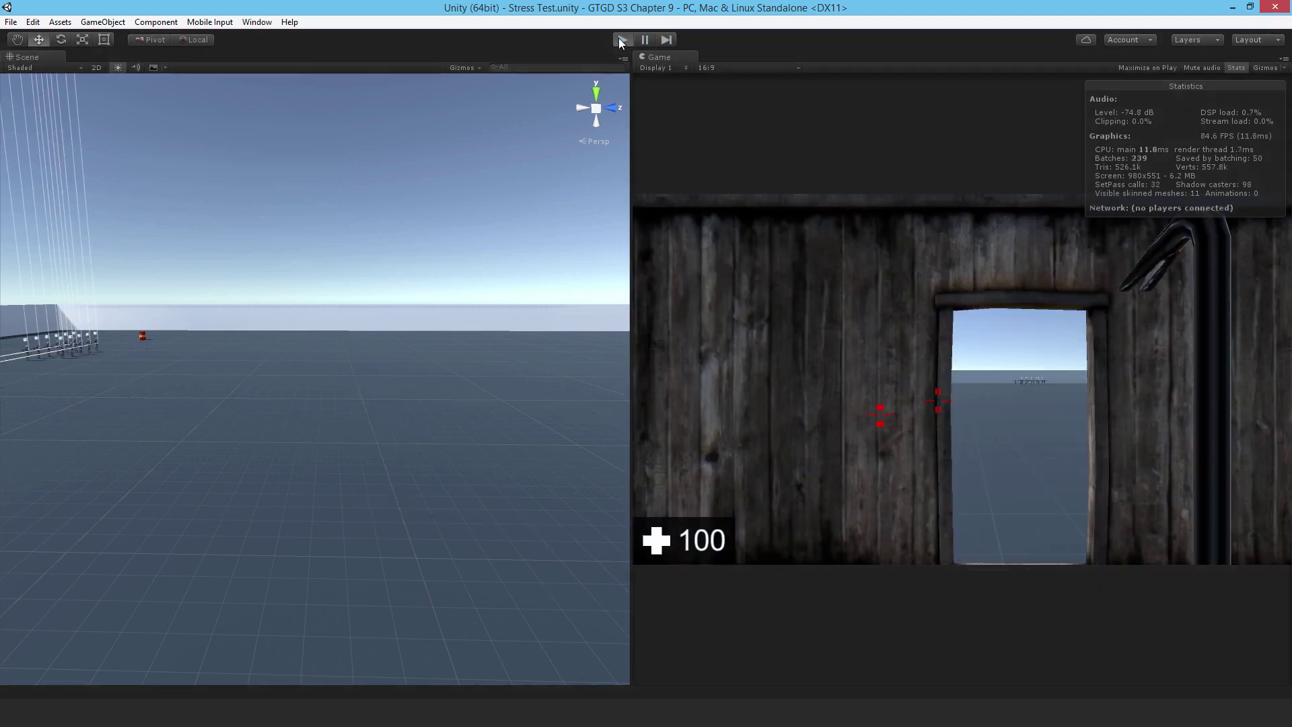
{"action": "left_click", "coordinate": [620, 42]}
{"action": "key", "text": "Escape"}
{"action": "key", "text": "w"}
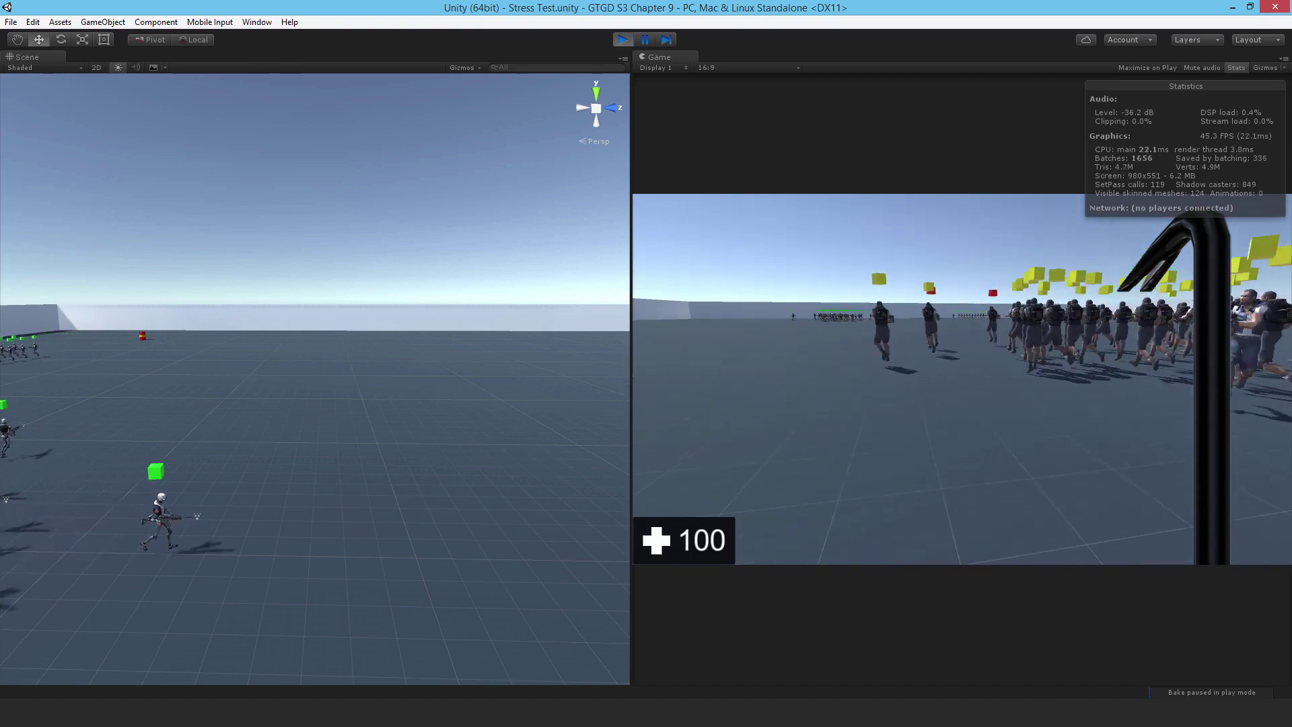
Pause the game and examine the approaching robot group in the Scene view from close above.
{"action": "key", "text": "Escape"}
{"action": "right_click_drag", "start_coordinate": [305, 449], "coordinate": [465, 467]}
{"action": "key", "text": "w"}
{"action": "key", "text": "w"}
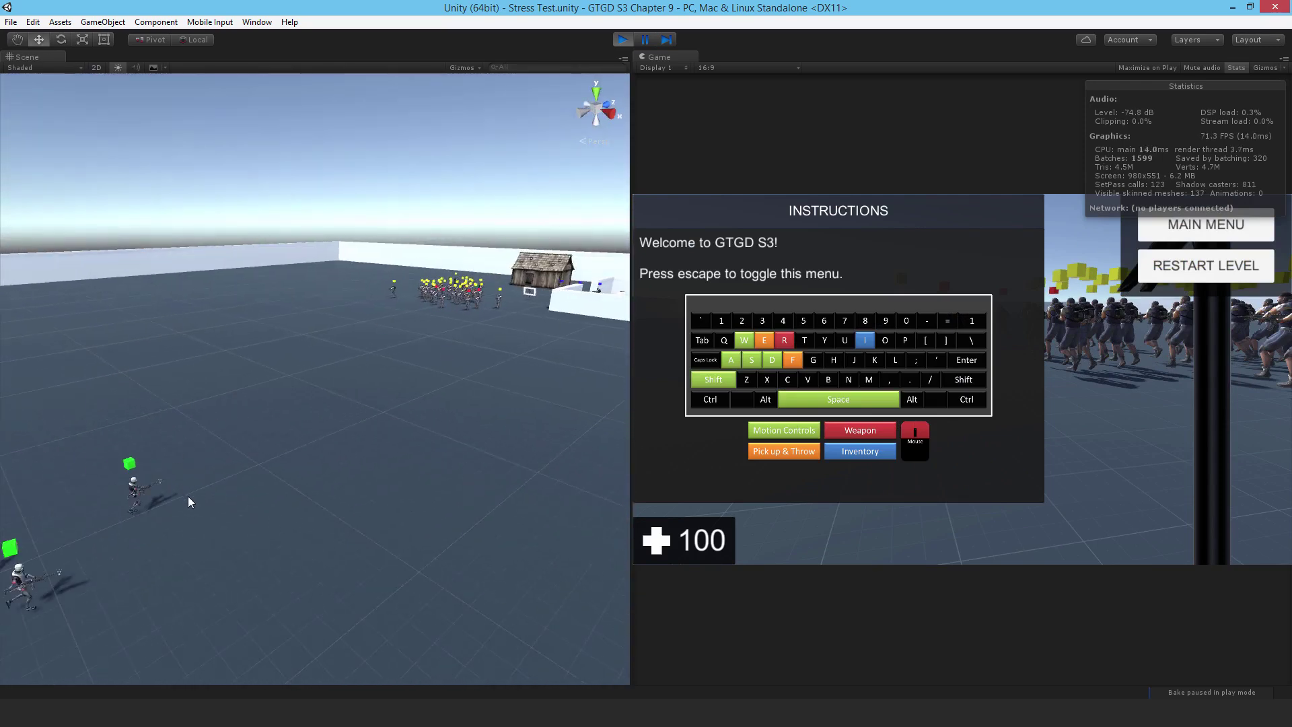
{"action": "mouse_move", "coordinate": [230, 472]}
{"action": "right_mouse_down"}
{"action": "mouse_move", "coordinate": [115, 479]}
{"action": "mouse_move", "coordinate": [252, 463]}
{"action": "right_mouse_up"}
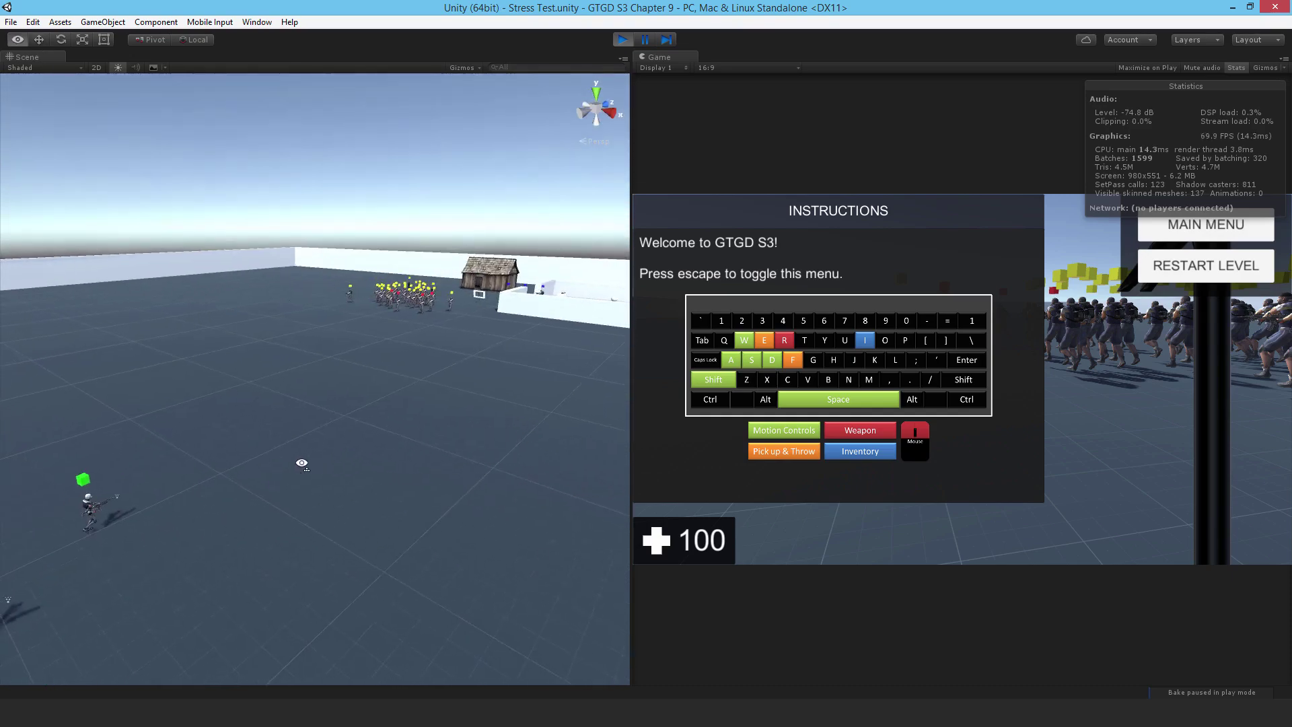
{"action": "mouse_move", "coordinate": [373, 454]}
{"action": "right_mouse_down"}
{"action": "mouse_move", "coordinate": [336, 449]}
{"action": "mouse_move", "coordinate": [349, 449]}
{"action": "right_mouse_up"}
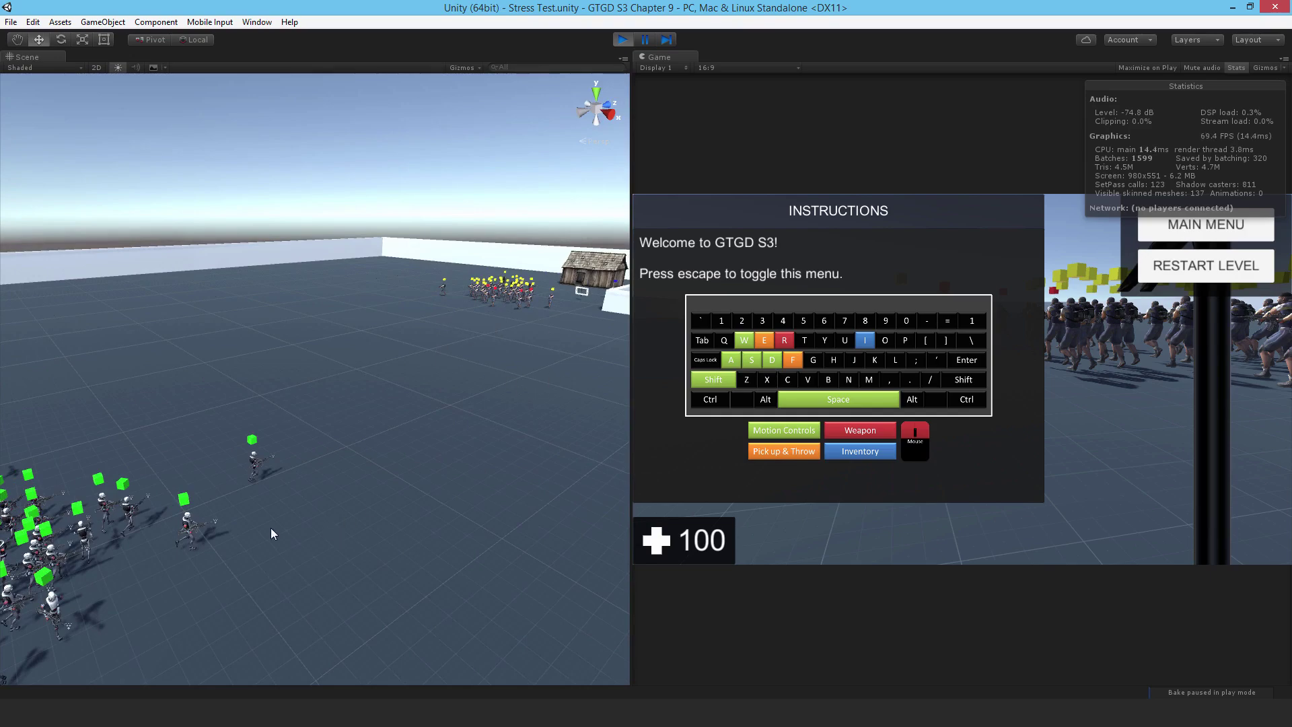
{"action": "mouse_move", "coordinate": [324, 482]}
{"action": "right_mouse_down"}
{"action": "mouse_move", "coordinate": [60, 513]}
{"action": "mouse_move", "coordinate": [306, 498]}
{"action": "right_mouse_up"}
{"action": "key", "text": "w"}
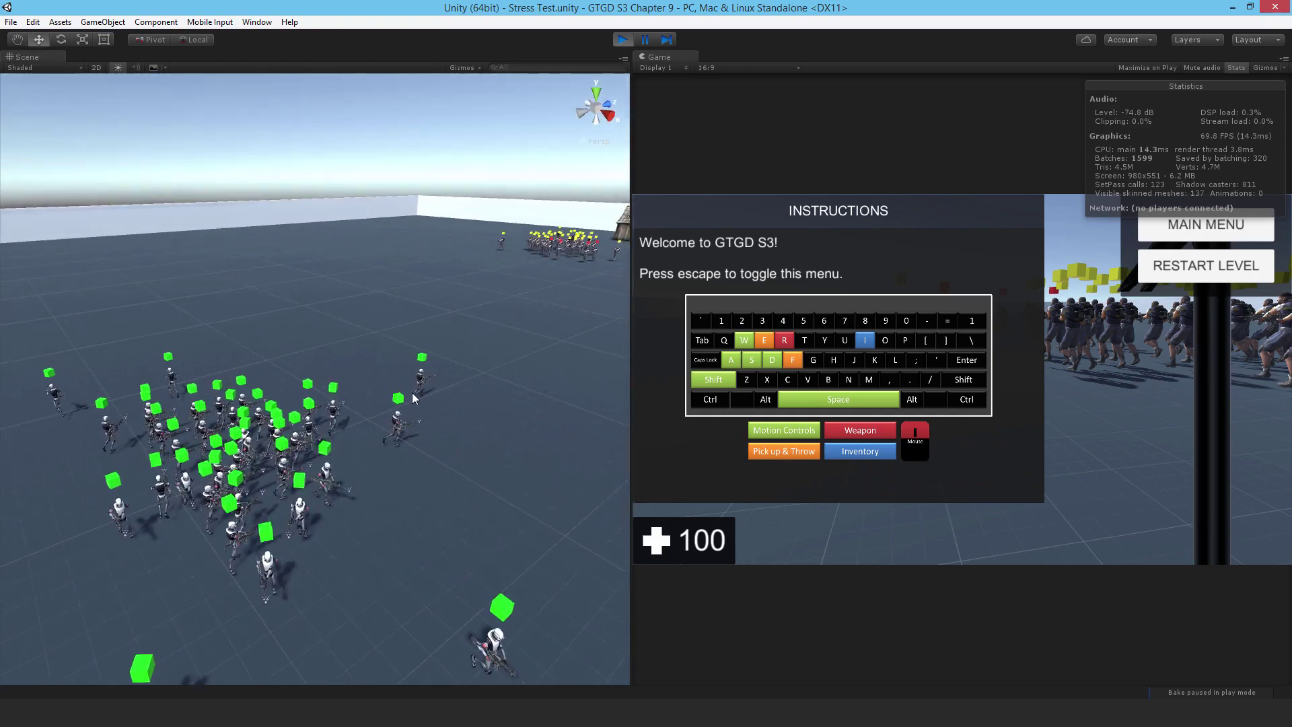
Run the game briefly, pause it and inspect the robots' state cubes in the Scene view from several angles.
{"action": "left_click", "coordinate": [1080, 426]}
{"action": "key", "text": "Escape"}
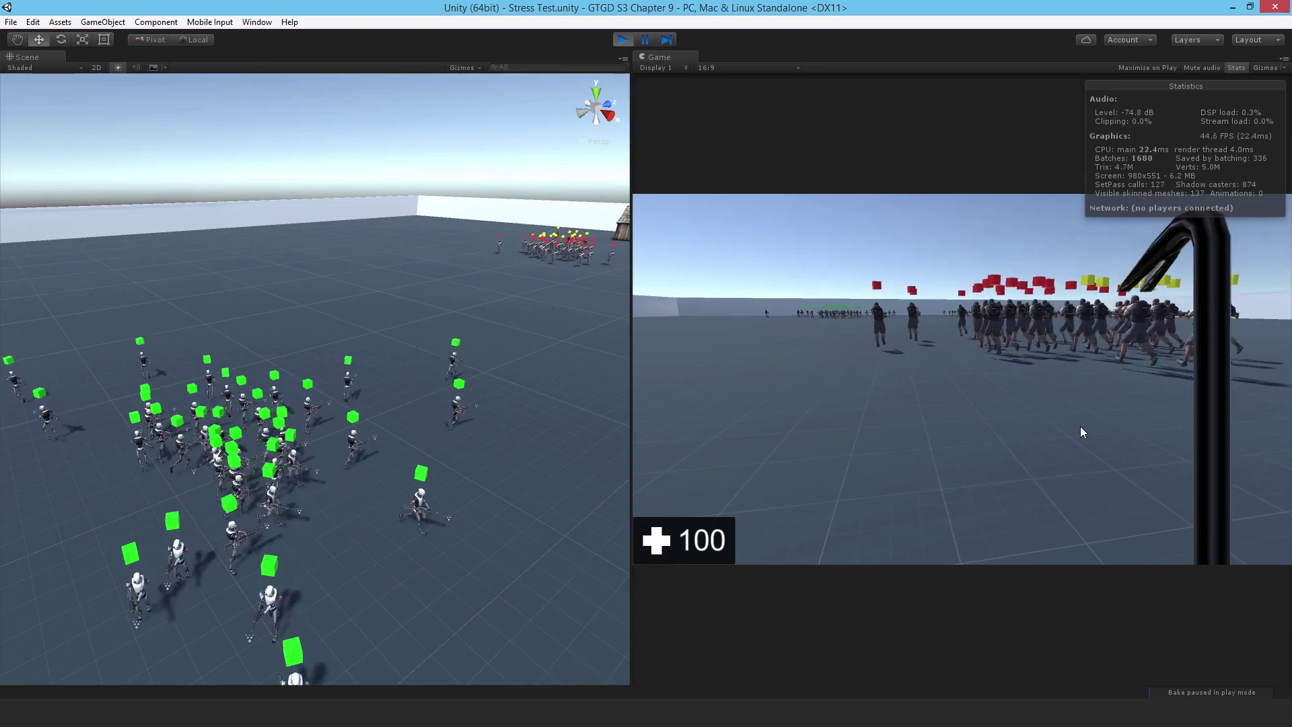
{"action": "key", "text": "Escape"}
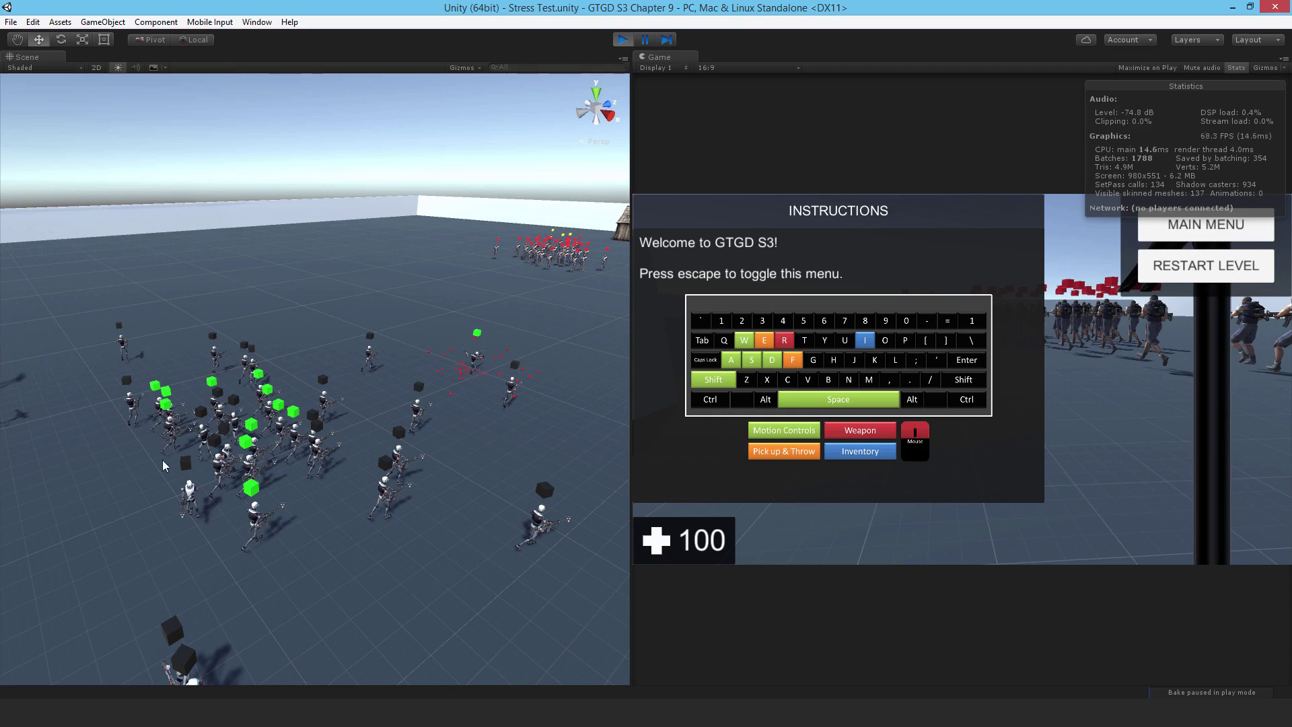
{"action": "left_click_drag", "start_coordinate": [163, 464], "coordinate": [263, 517], "text": "alt"}
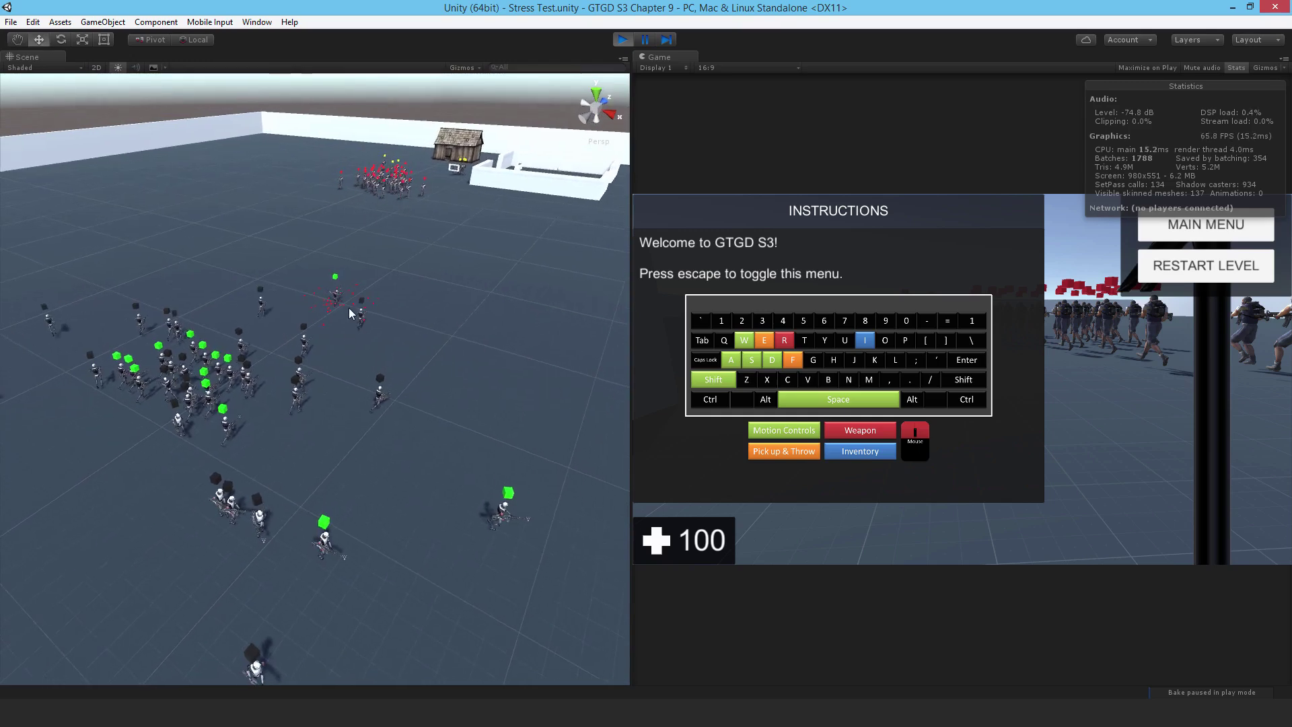
{"action": "left_click_drag", "start_coordinate": [307, 511], "coordinate": [256, 423], "text": "alt"}
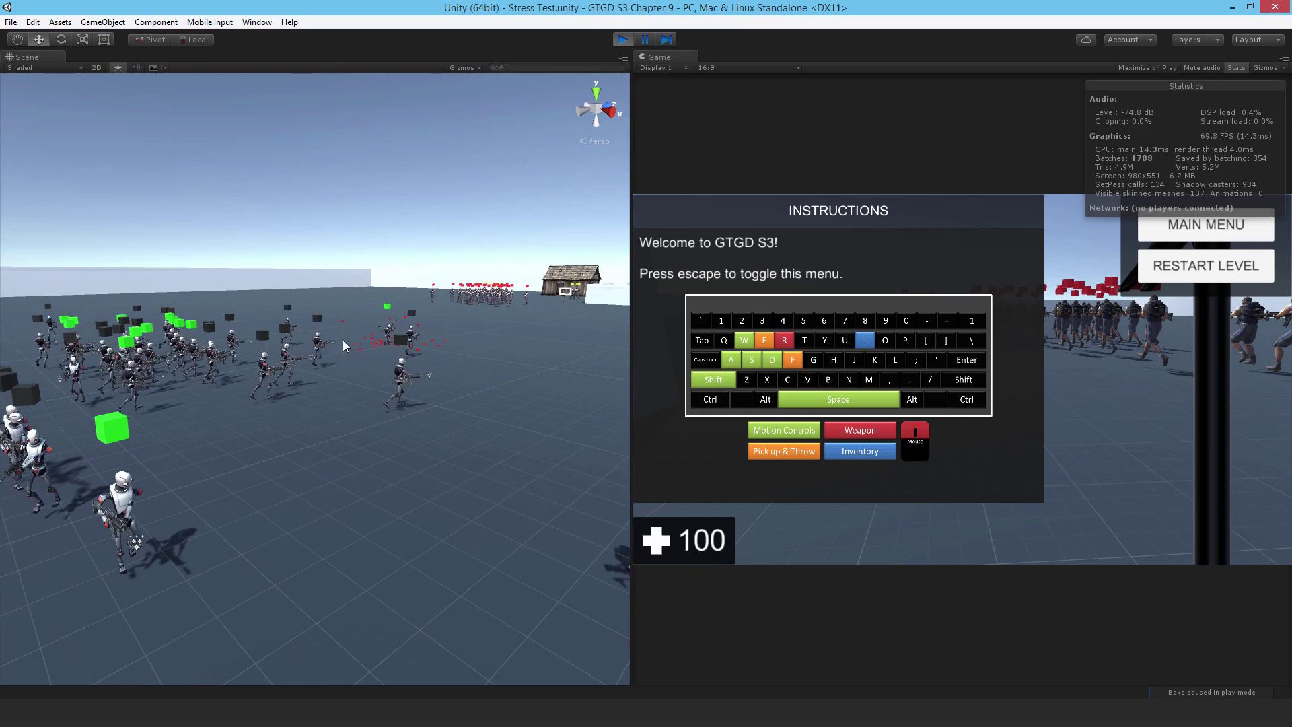
{"action": "left_click_drag", "start_coordinate": [462, 322], "coordinate": [417, 340], "text": "alt"}
Let the fight advance briefly, pause it and inspect the row of robots near the arena wall.
{"action": "key", "text": "Escape"}
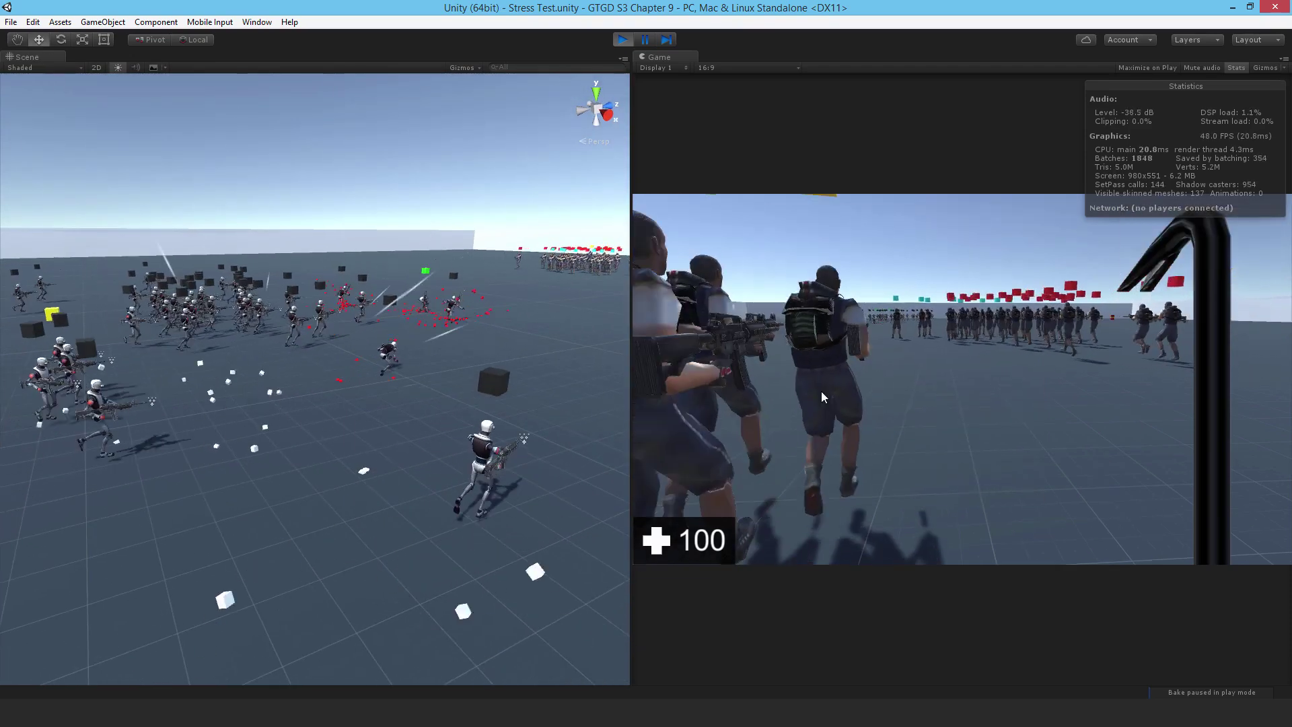
{"action": "key", "text": "Escape"}
{"action": "right_click_drag", "start_coordinate": [410, 364], "coordinate": [191, 309]}
{"action": "left_click_drag", "start_coordinate": [191, 310], "coordinate": [313, 414], "text": "alt"}
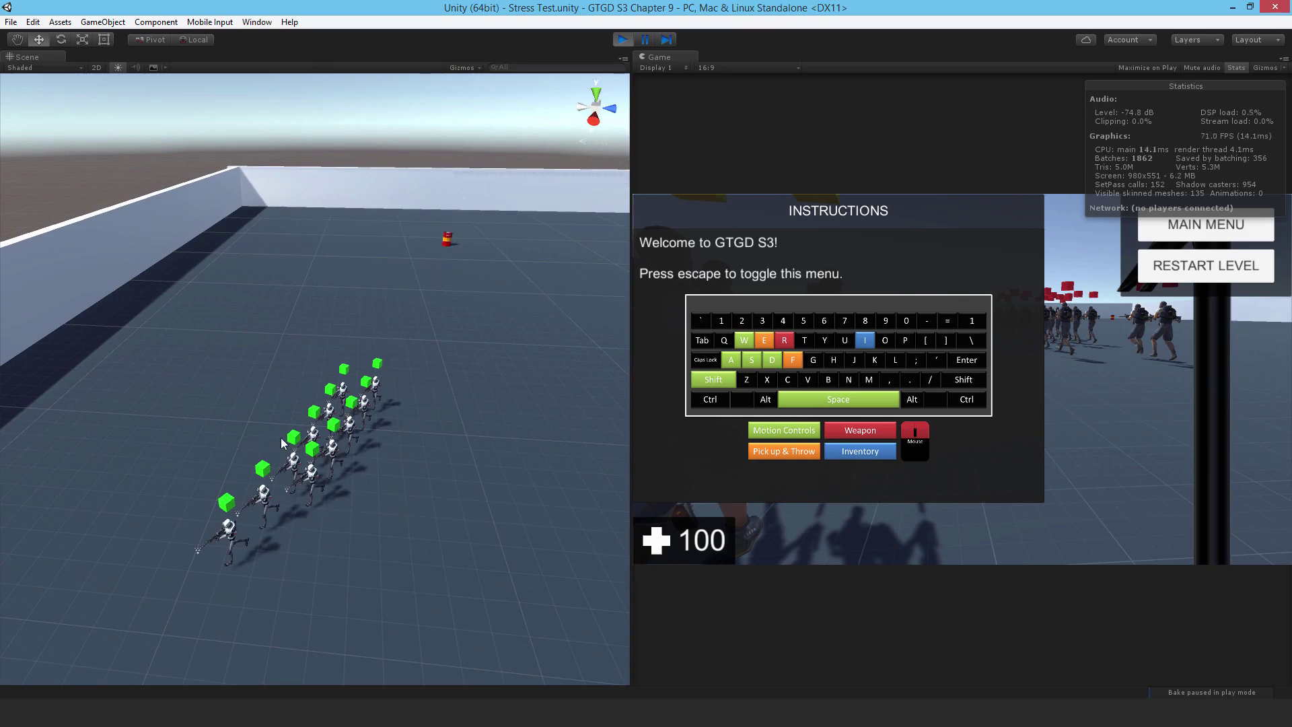
Resume the game and equip the Assault Rifle from the player's inventory.
{"action": "key", "text": "Escape"}
{"action": "key", "text": "i"}
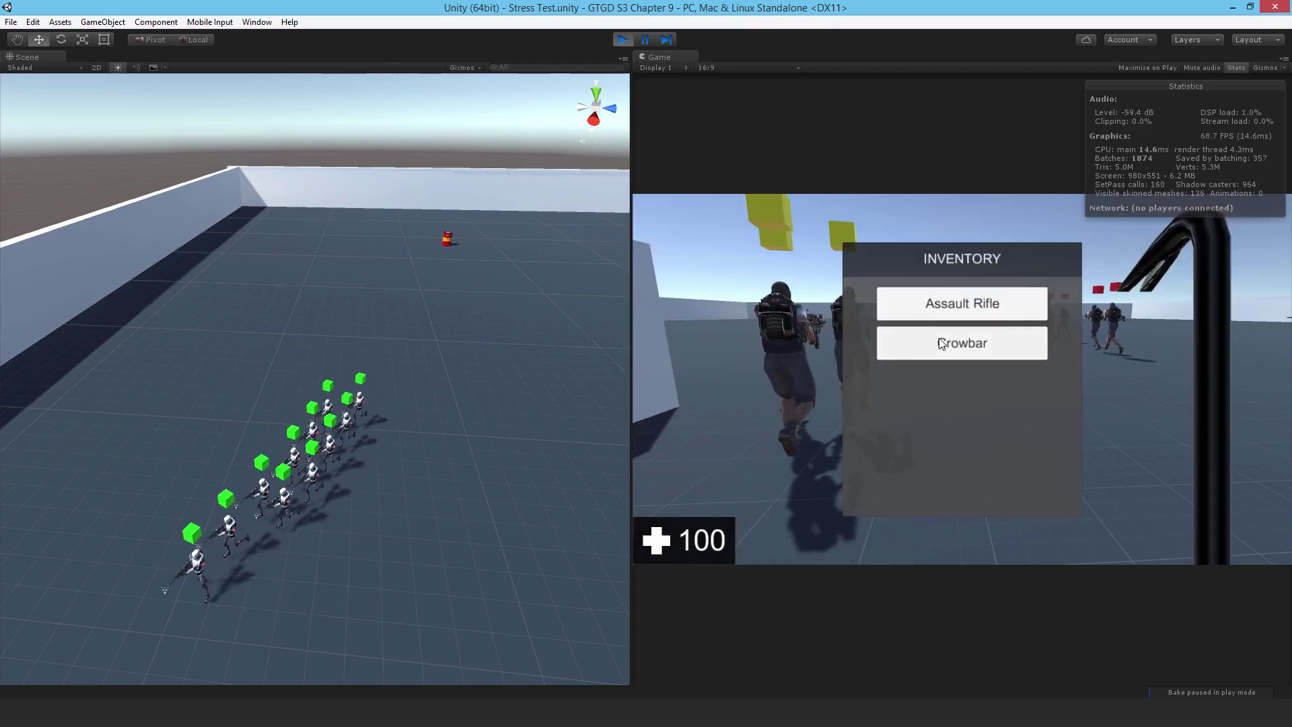
{"action": "left_click", "coordinate": [939, 316]}
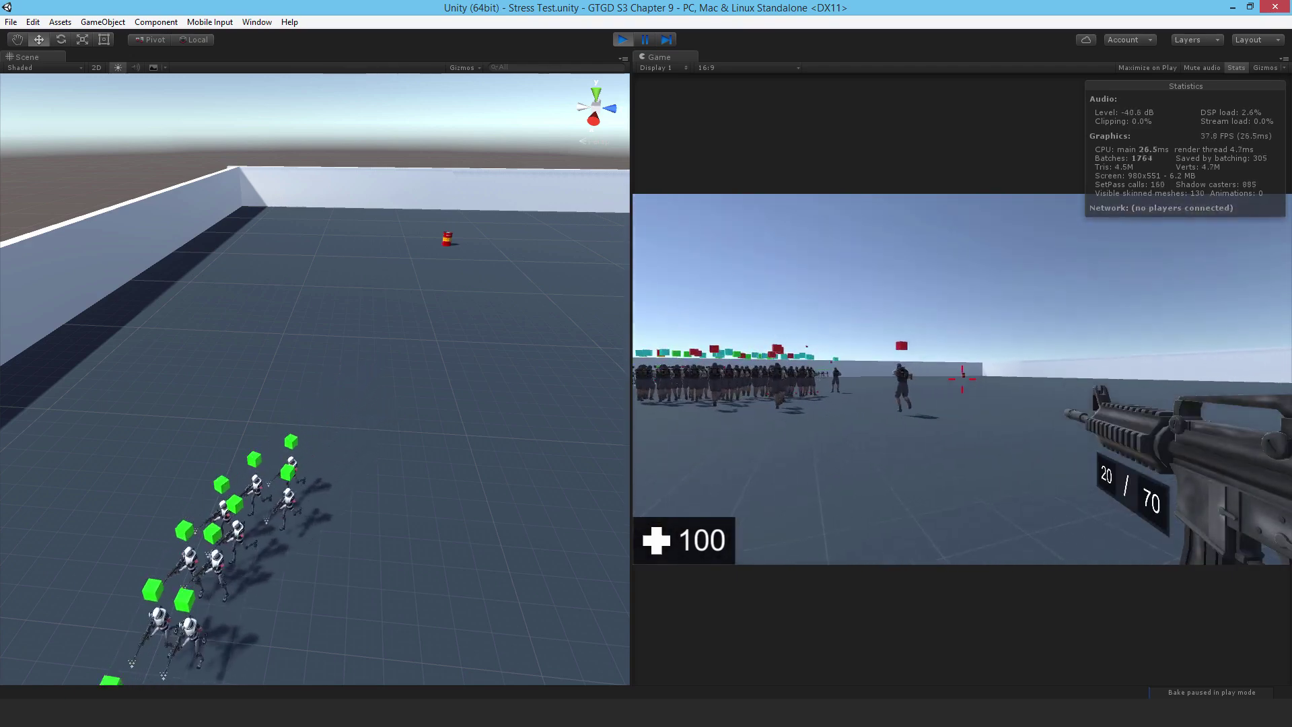
Fire the Assault Rifle at the distant red barrel near the arena wall until it explodes.
{"action": "left_click", "coordinate": [963, 379]}
{"action": "left_click", "coordinate": [963, 379]}
{"action": "left_click", "coordinate": [962, 379]}
{"action": "left_click", "coordinate": [963, 379]}
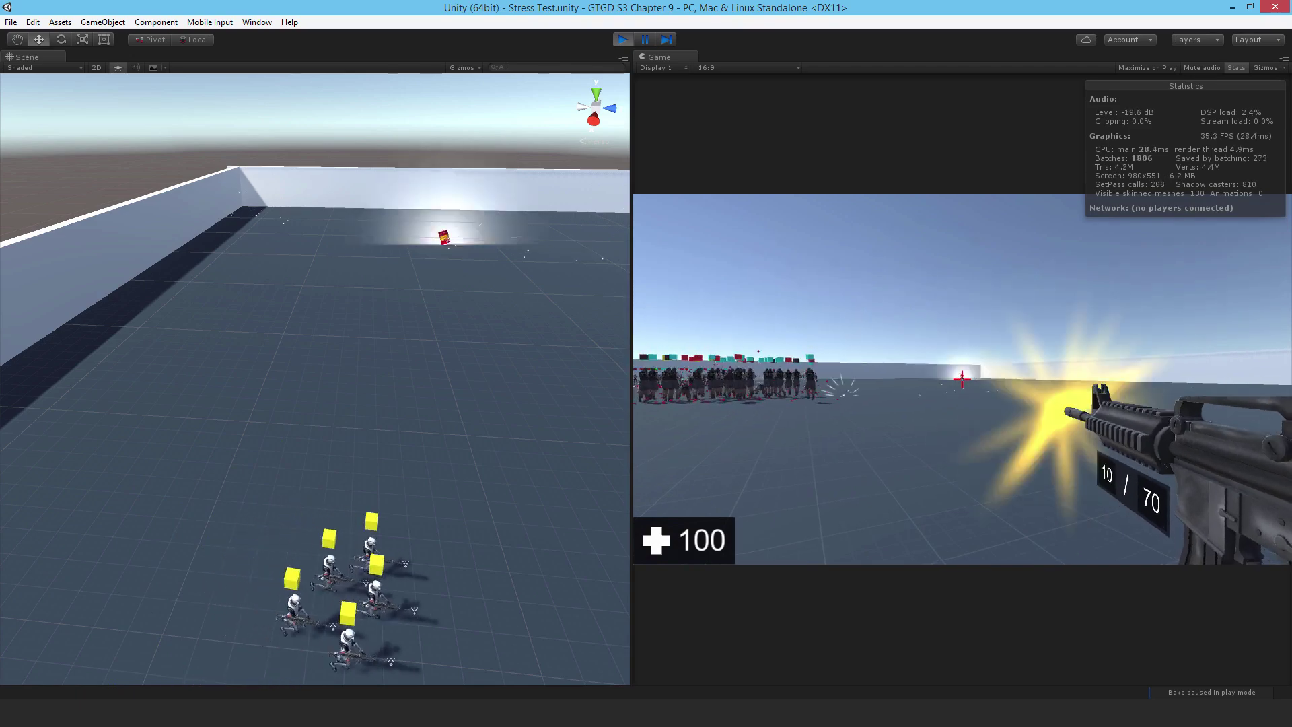
{"action": "left_click", "coordinate": [962, 379]}
{"action": "left_click", "coordinate": [962, 379]}
Pause the game and examine the robot group and the distant soldier battle in the Scene view from several angles.
{"action": "key", "text": "Escape"}
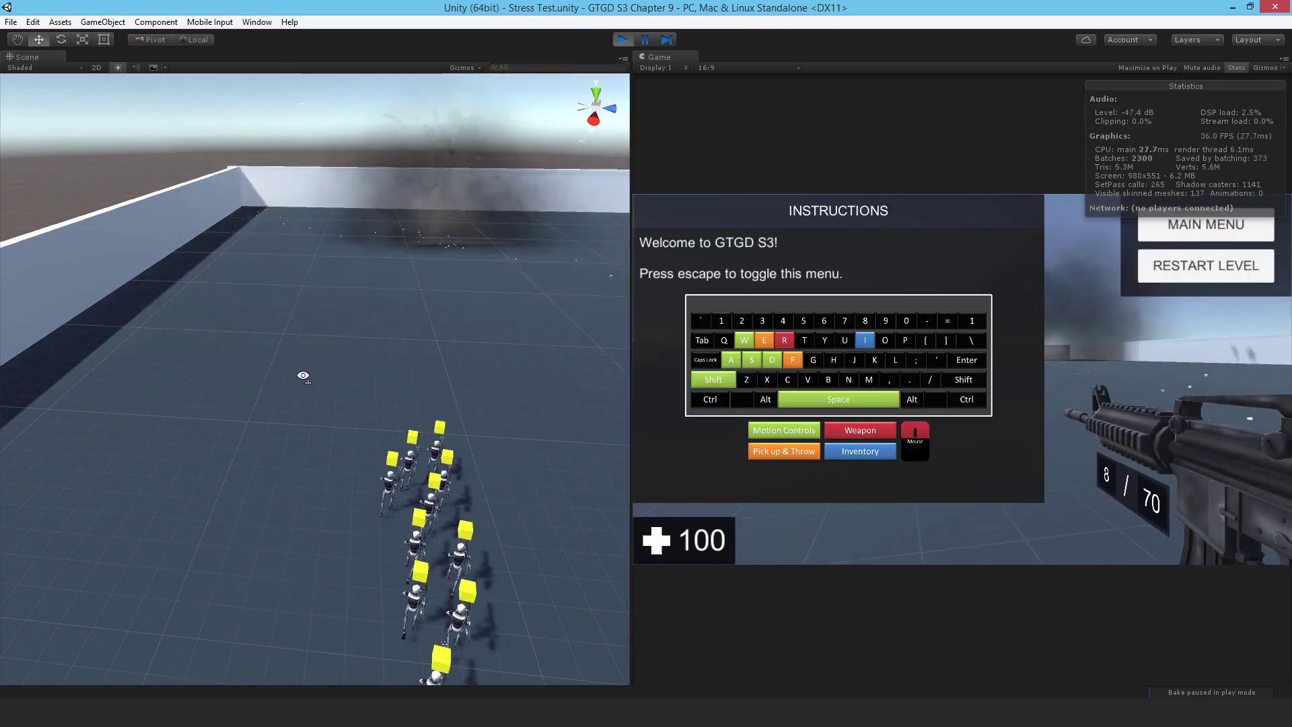
{"action": "right_click_drag", "start_coordinate": [303, 376], "coordinate": [612, 371]}
{"action": "left_click_drag", "start_coordinate": [612, 370], "coordinate": [445, 432], "text": "alt"}
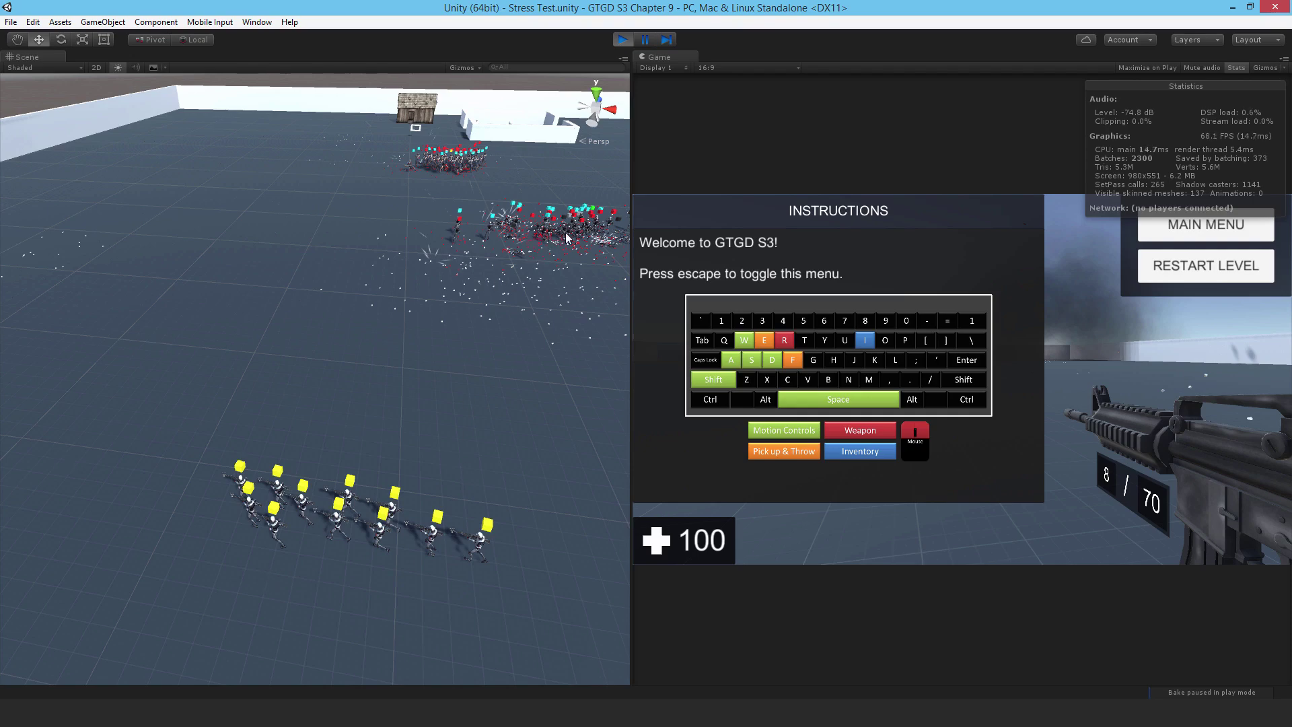
{"action": "left_click_drag", "start_coordinate": [355, 296], "coordinate": [410, 307], "text": "alt"}
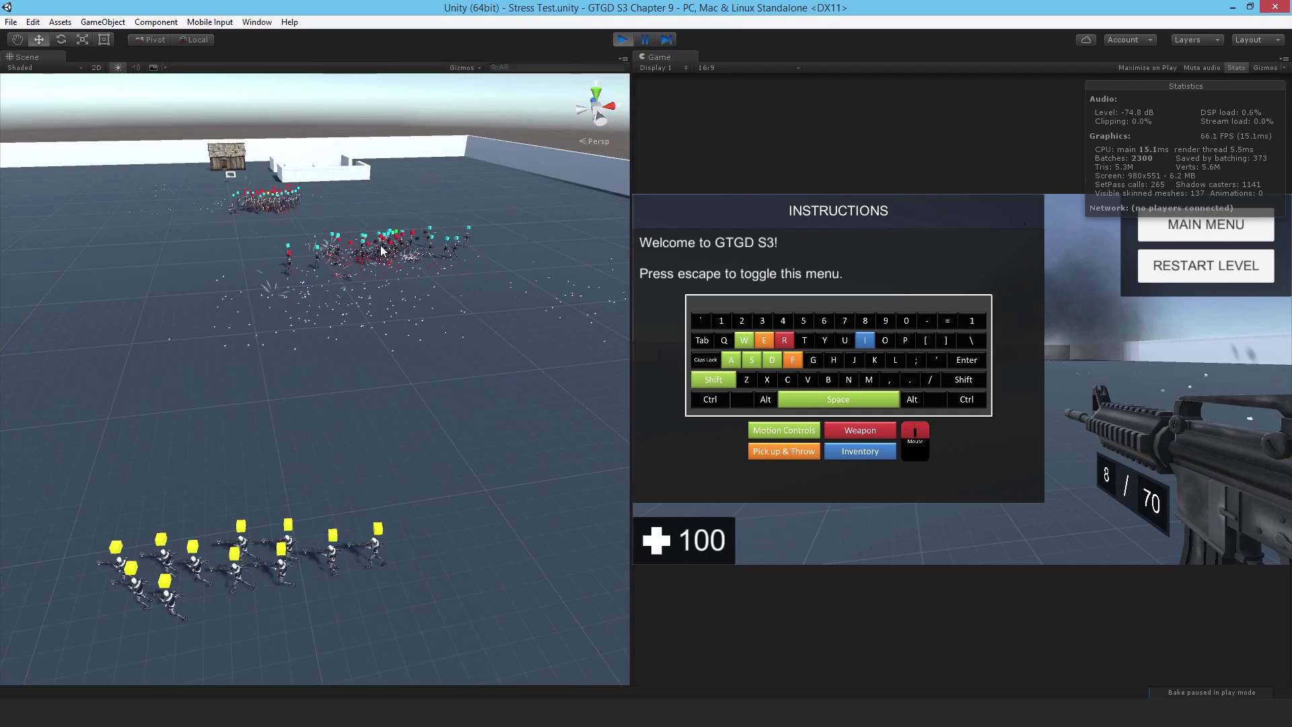
{"action": "right_click_drag", "start_coordinate": [369, 514], "coordinate": [207, 491]}
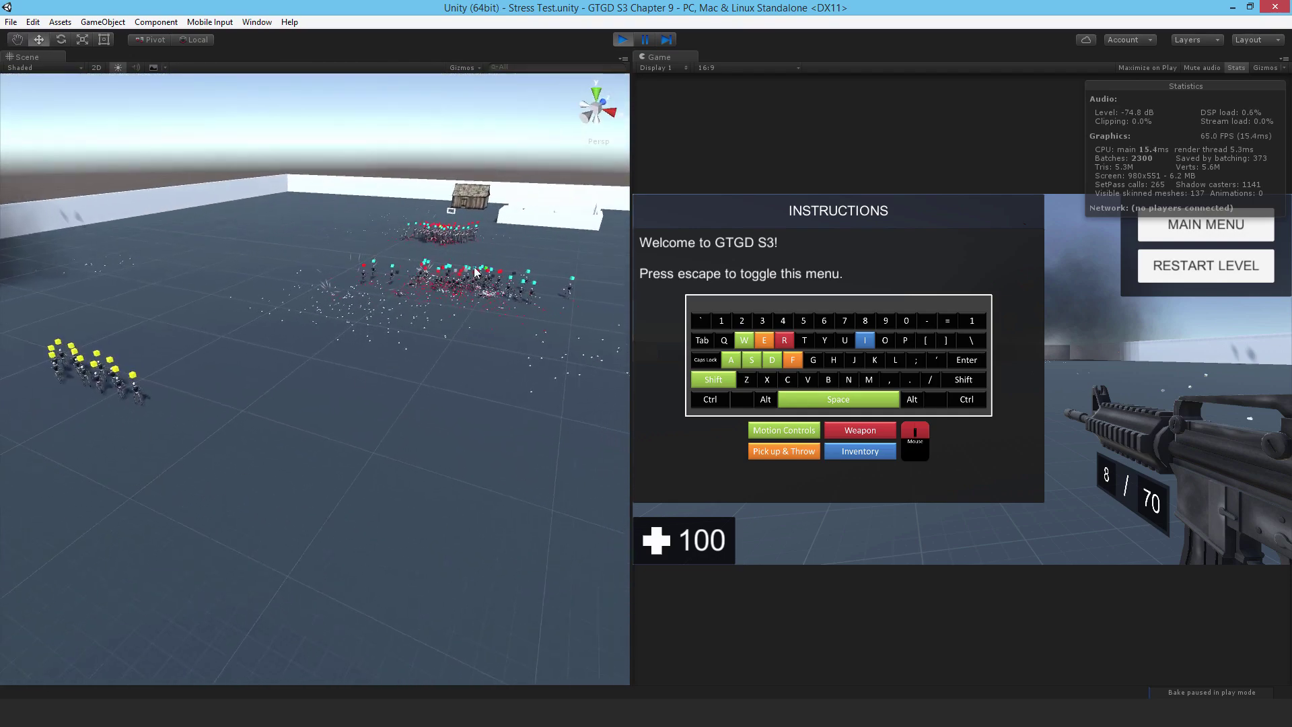
{"action": "left_click_drag", "start_coordinate": [452, 342], "coordinate": [314, 250], "text": "alt"}
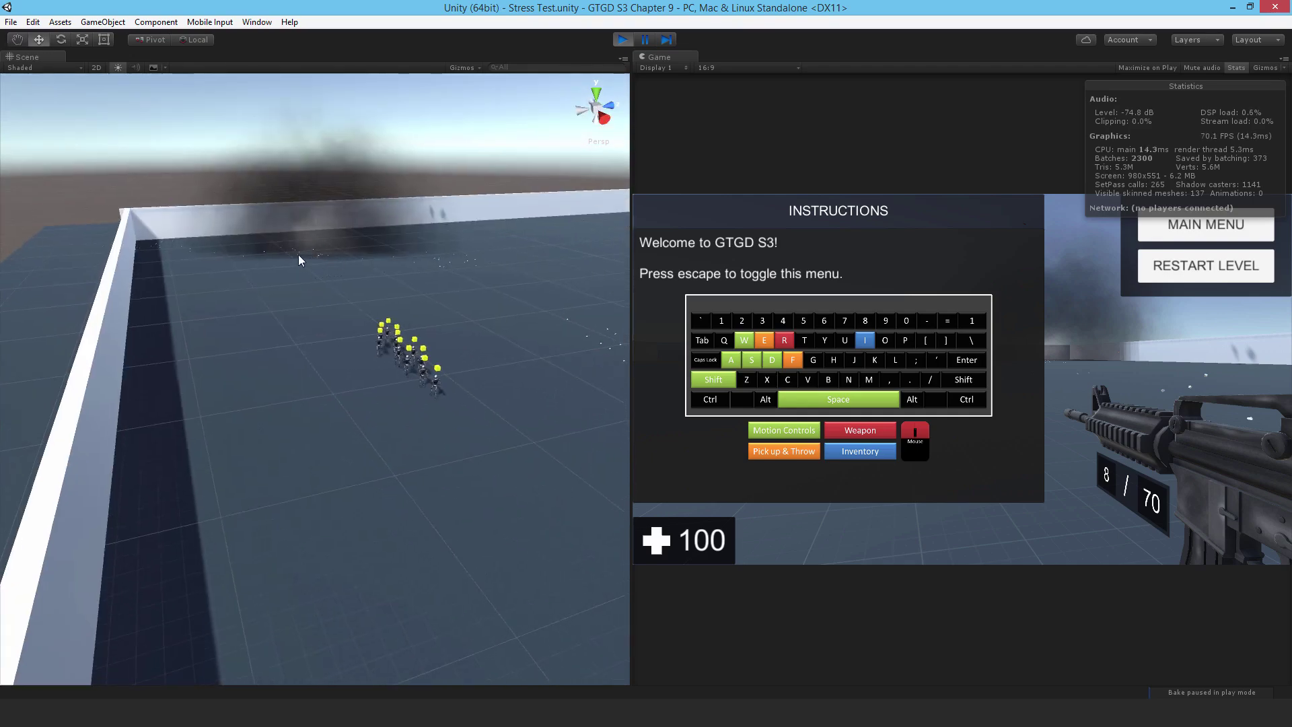
{"action": "left_click_drag", "start_coordinate": [297, 260], "coordinate": [242, 337], "text": "alt"}
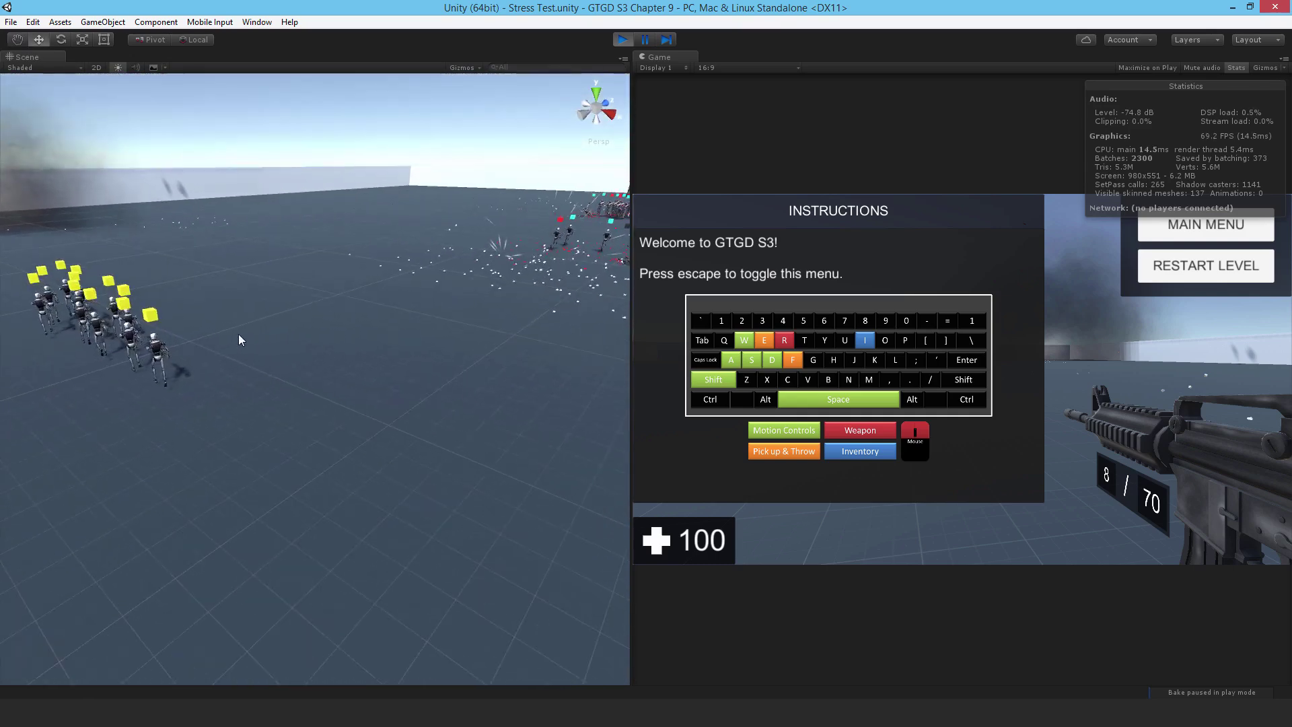
Resume the game and move the player through the battlefield to watch the soldiers fight up close.
{"action": "left_click", "coordinate": [1037, 412]}
{"action": "key", "text": "Escape"}
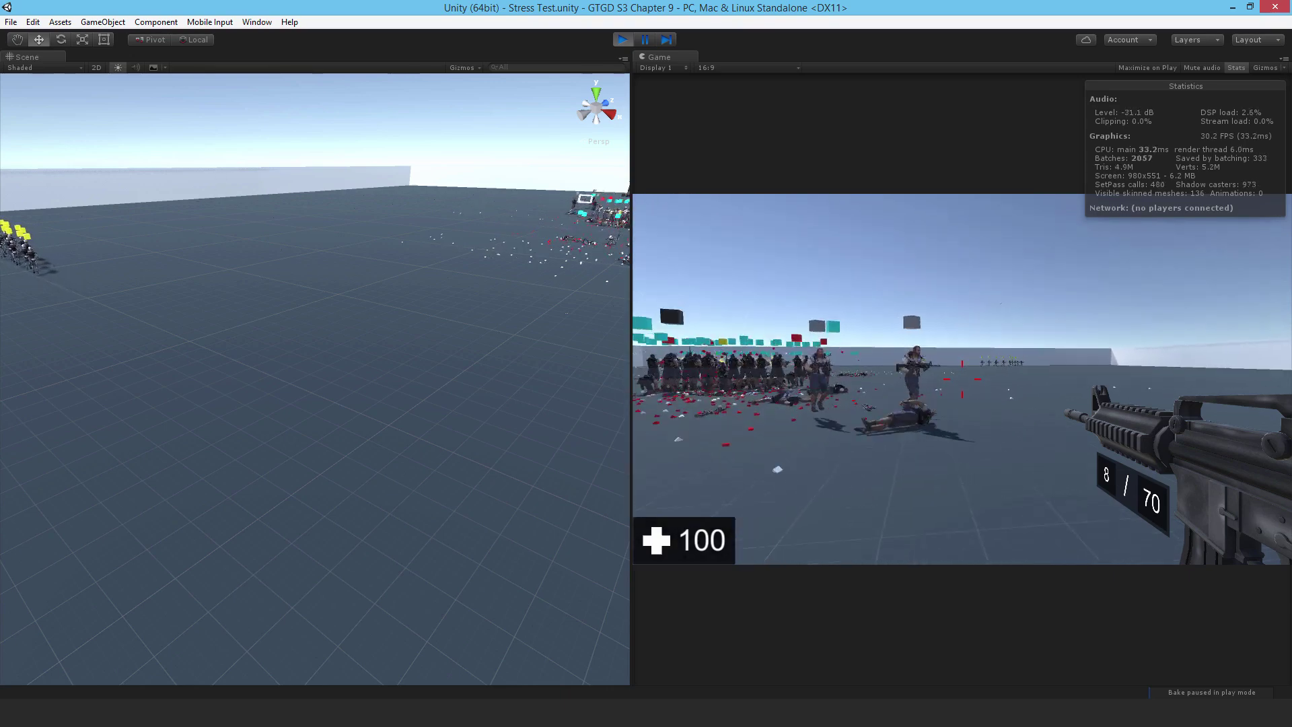
{"action": "key", "text": "w"}
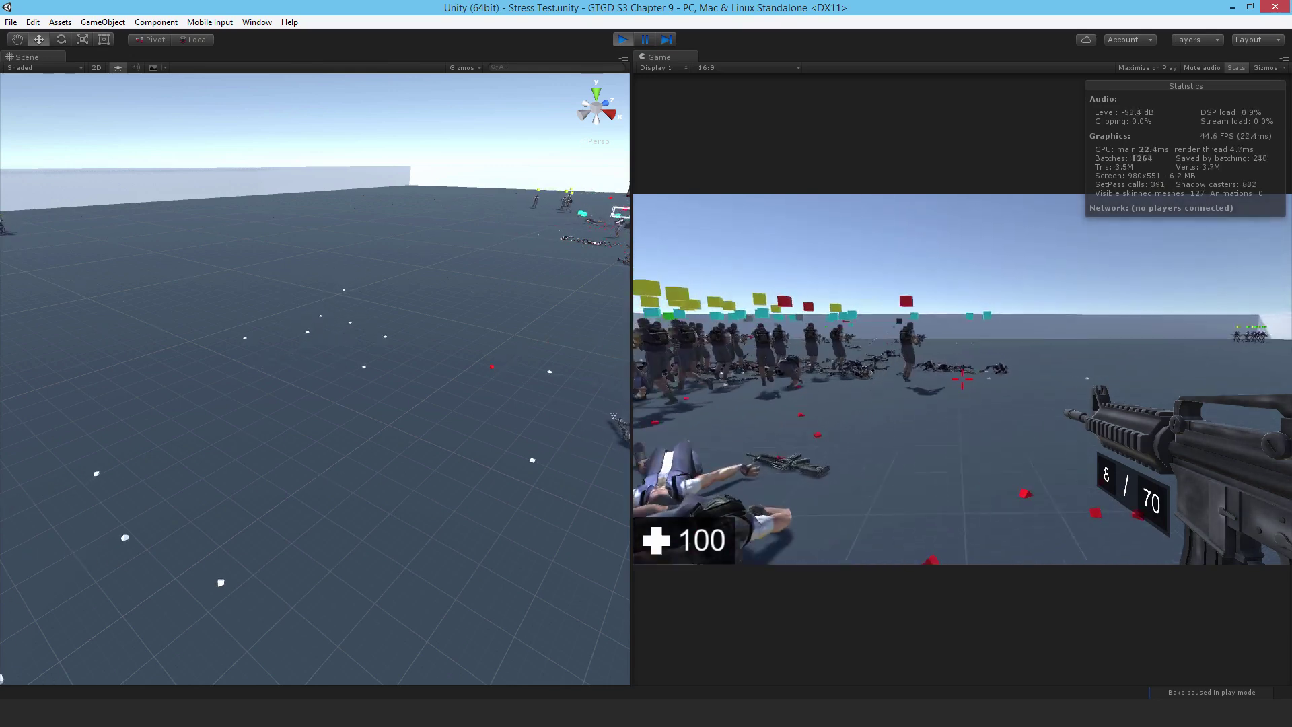
{"action": "key", "text": "w"}
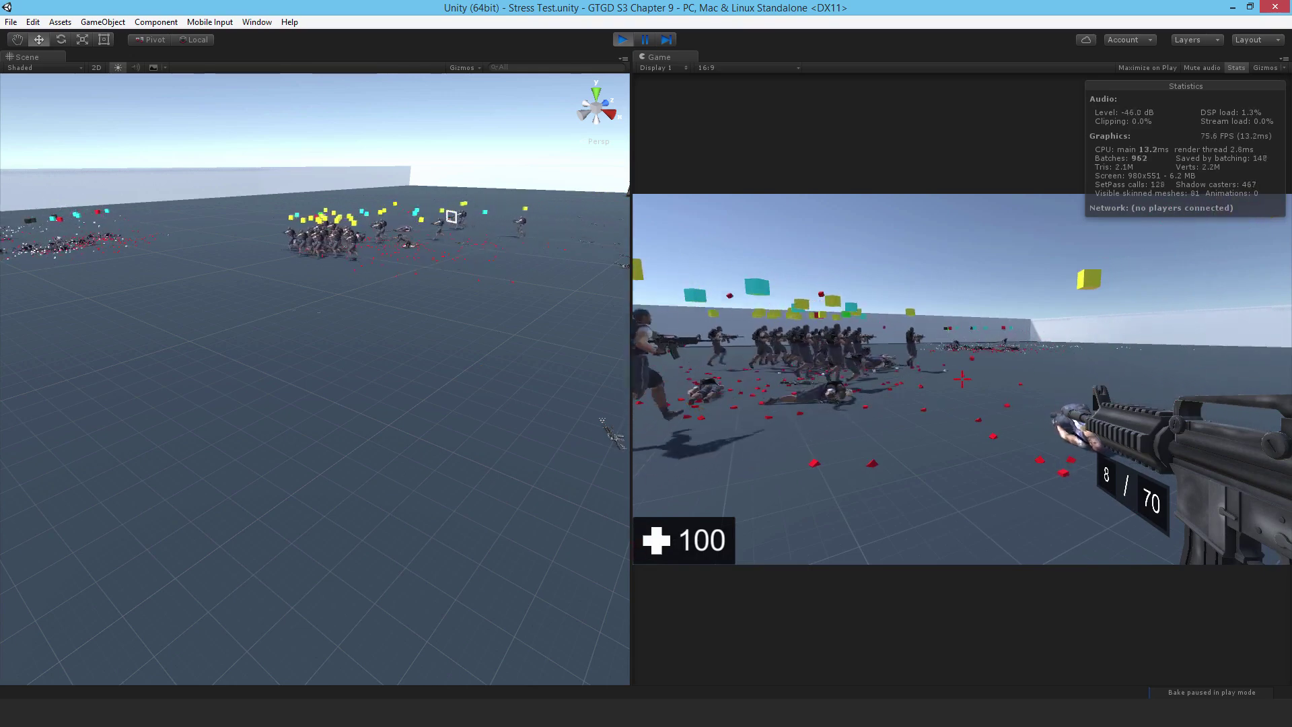
{"action": "key", "text": "w"}
{"action": "key", "text": "space"}
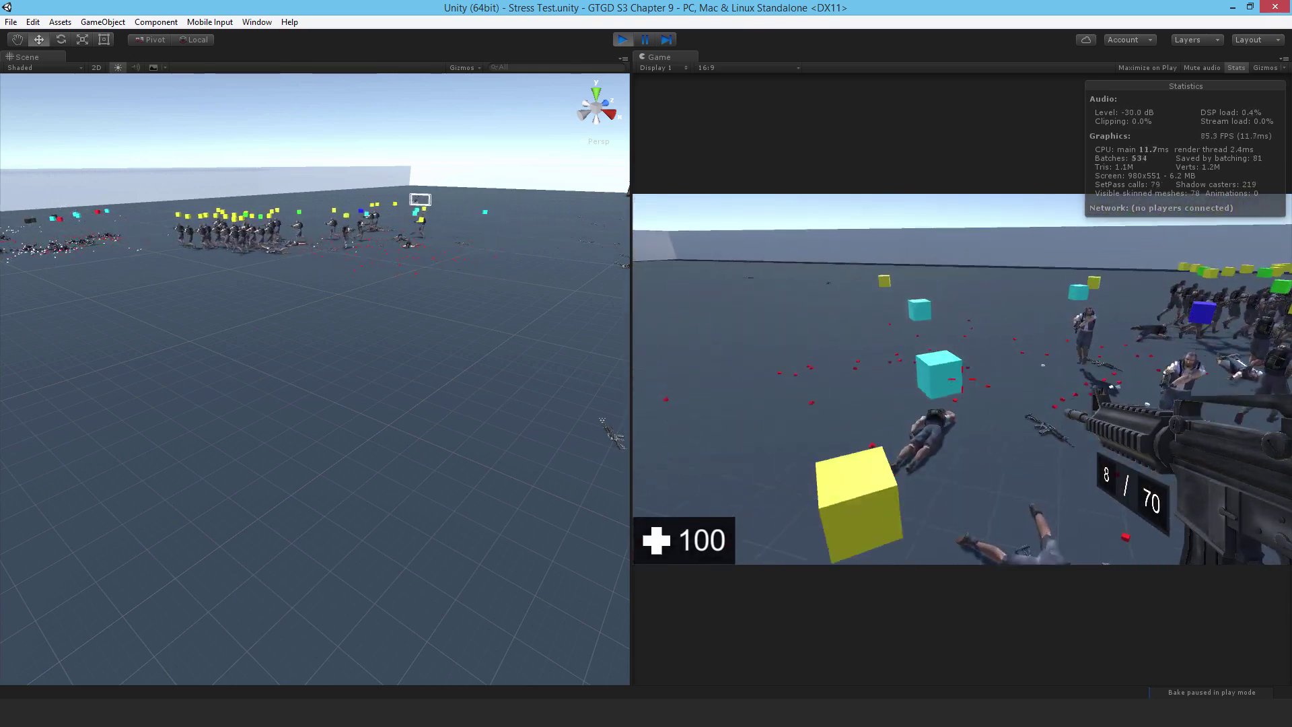
{"action": "key", "text": "w"}
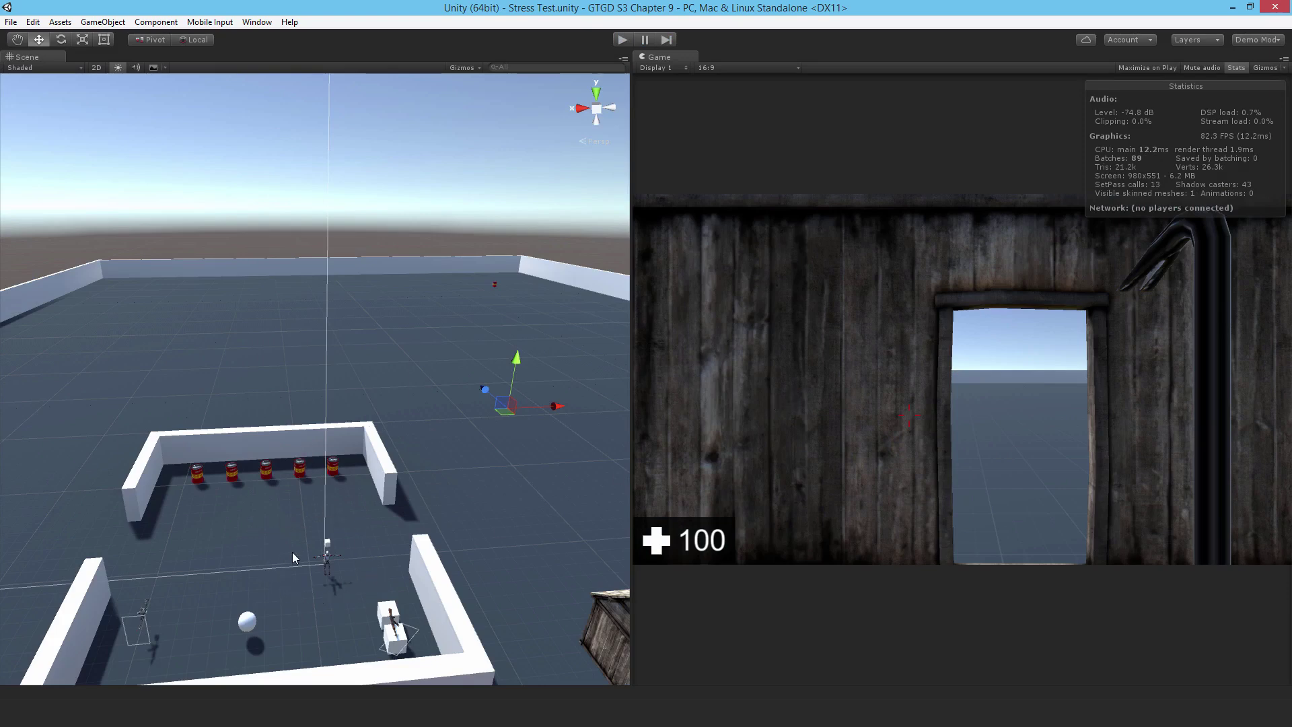
Play the scene, lure the lone robot towards the hut, and pause to inspect its approach in the Scene view.
{"action": "left_click", "coordinate": [621, 41]}
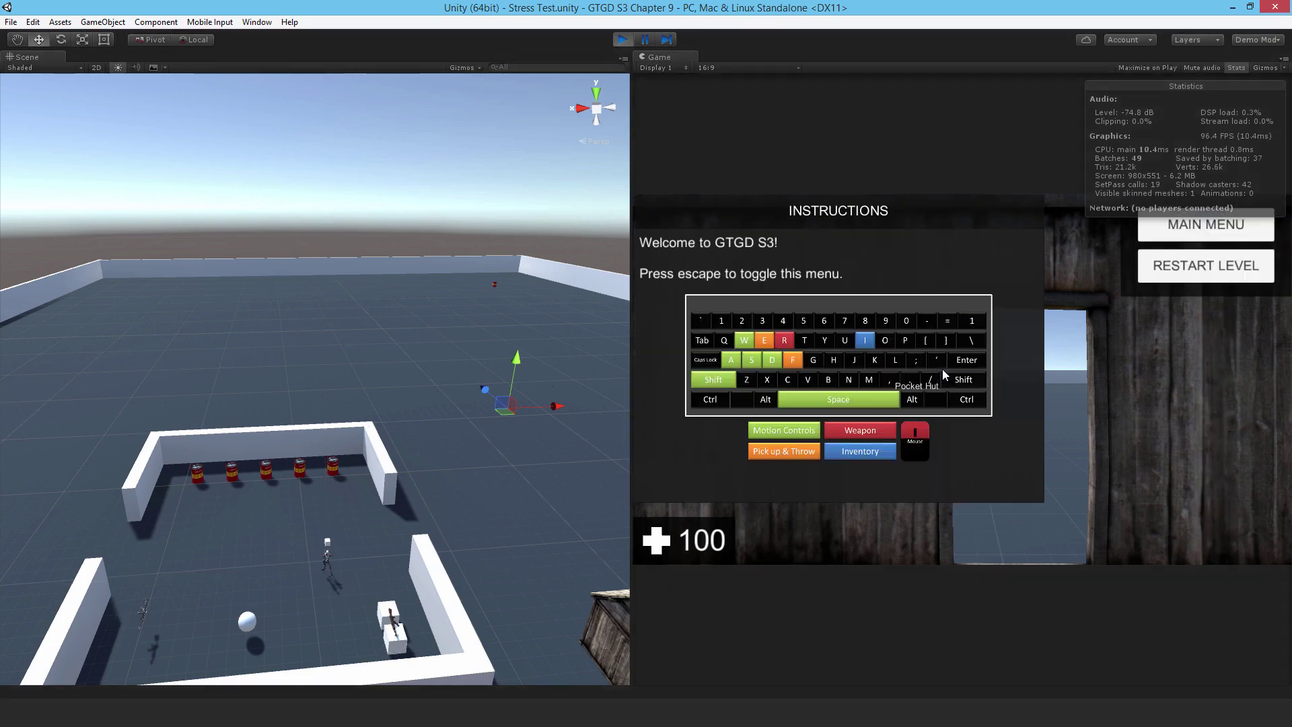
{"action": "key", "text": "Escape"}
{"action": "key", "text": "w"}
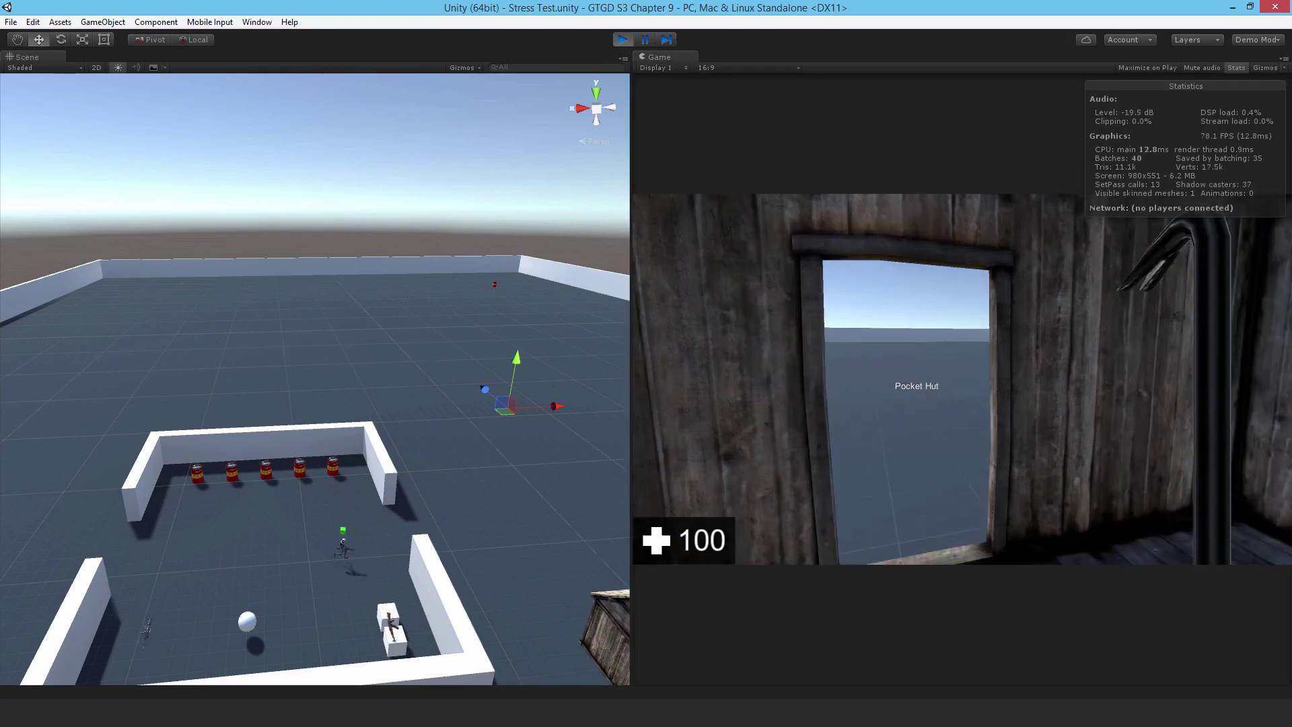
{"action": "key", "text": "w"}
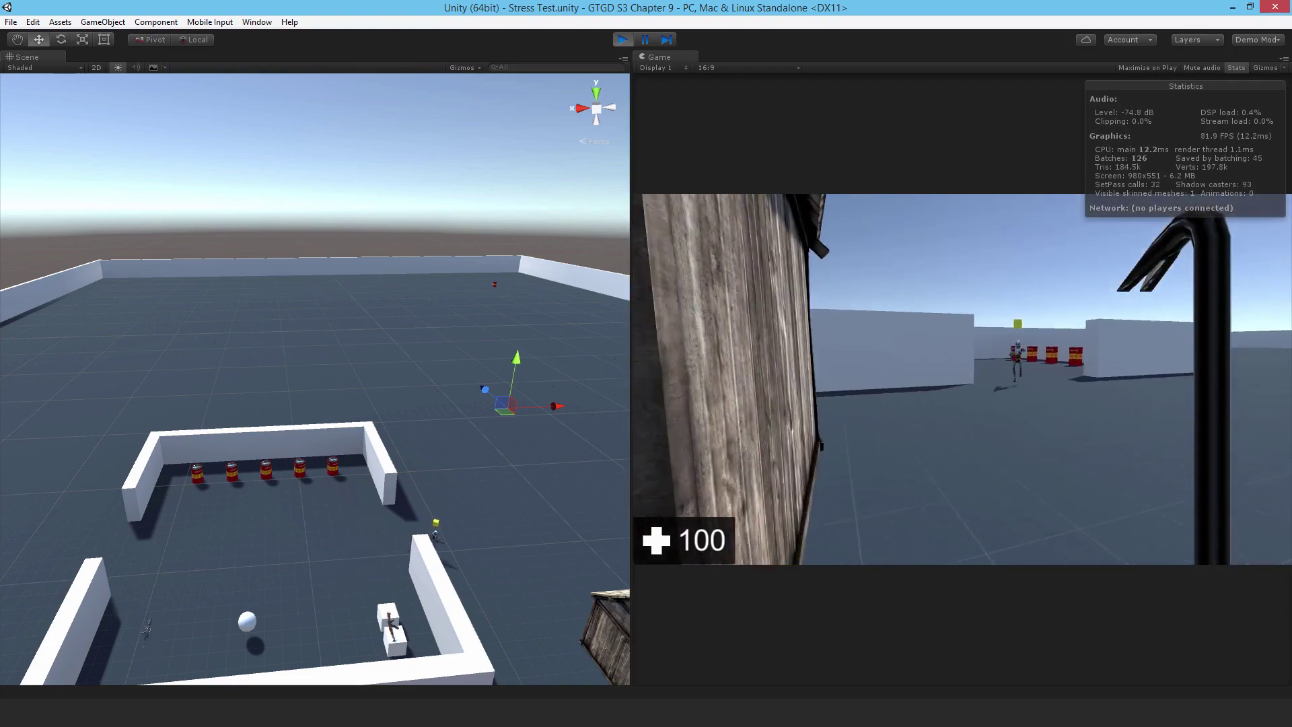
{"action": "key", "text": "w"}
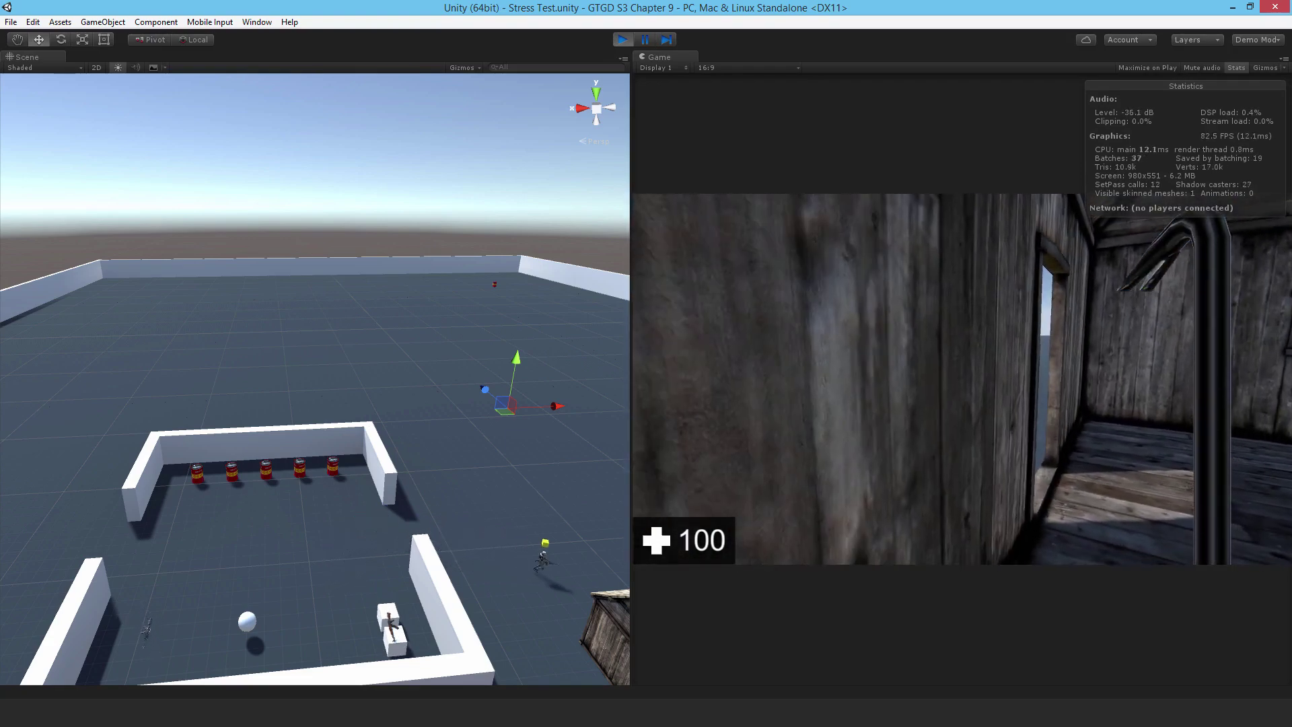
{"action": "key", "text": "Escape"}
{"action": "left_click_drag", "start_coordinate": [403, 552], "coordinate": [219, 495], "text": "alt"}
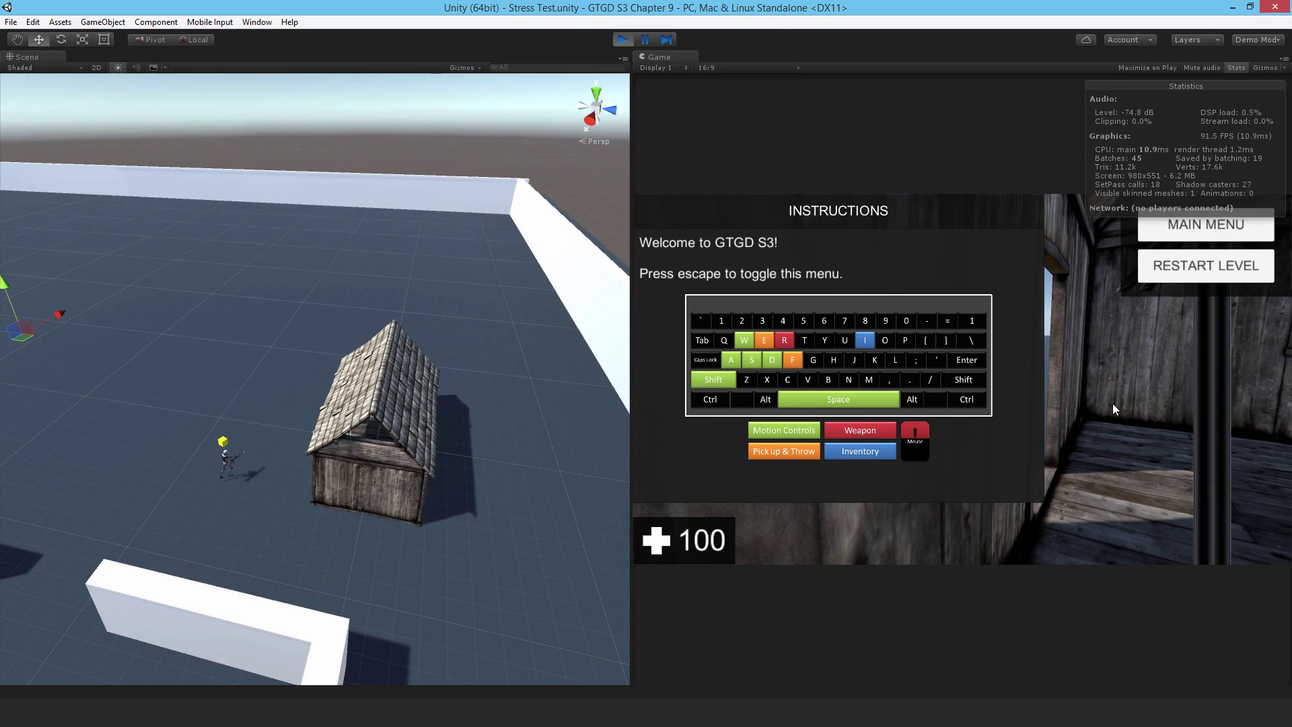
Resume the game, lead the robot around the hut and along the white walls, and end the play session.
{"action": "key", "text": "Escape"}
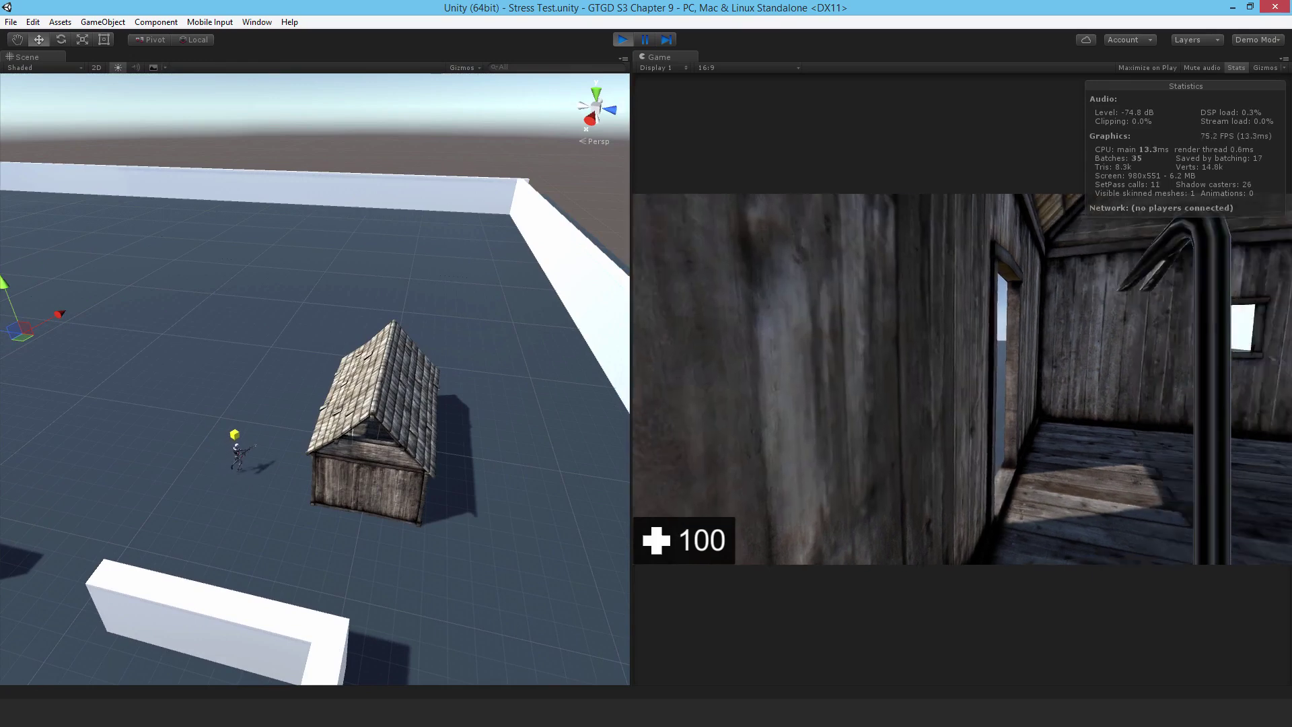
{"action": "key", "text": "w"}
{"action": "key", "text": "w"}
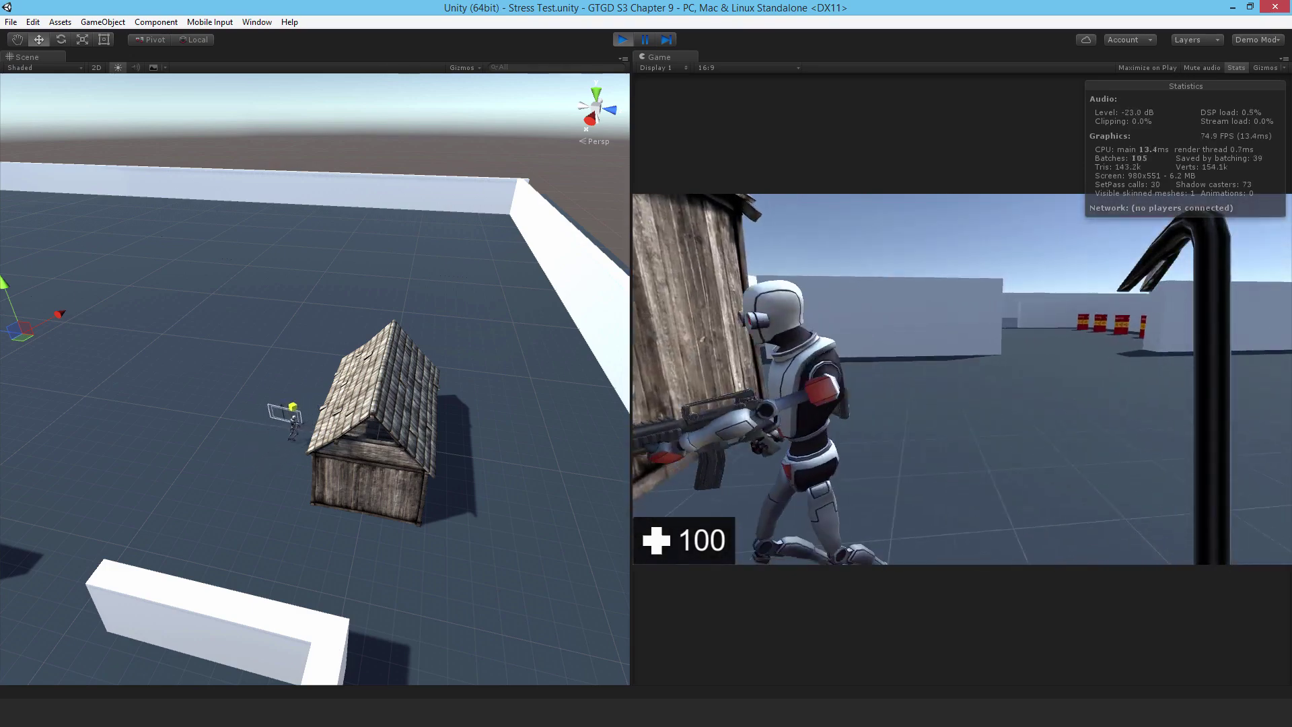
{"action": "key", "text": "s"}
{"action": "key", "text": "w"}
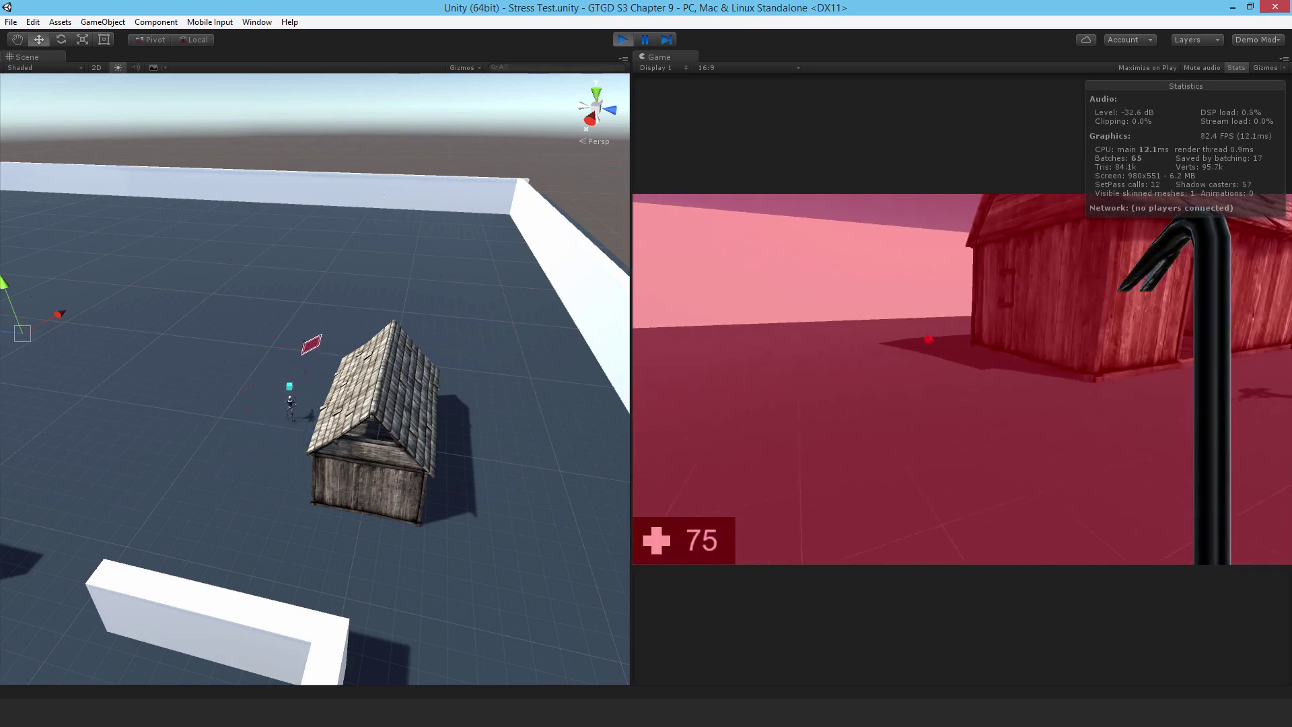
{"action": "key", "text": "w"}
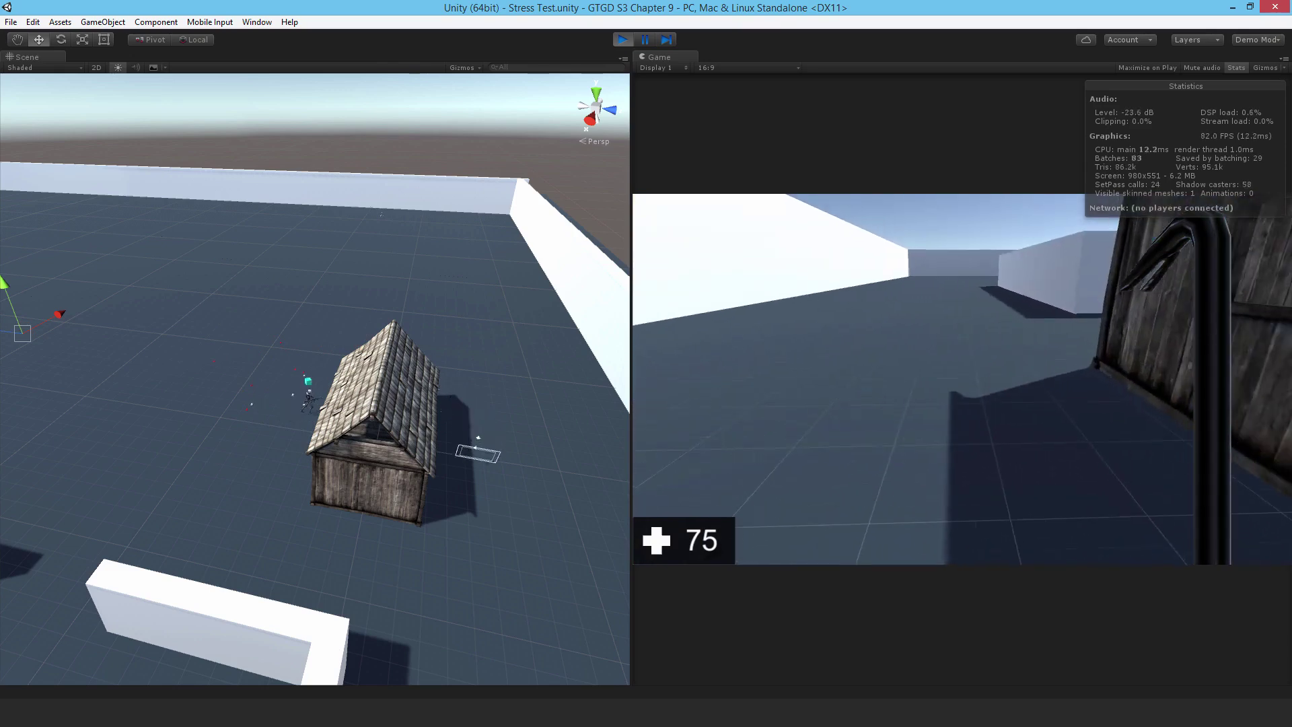
{"action": "key", "text": "w"}
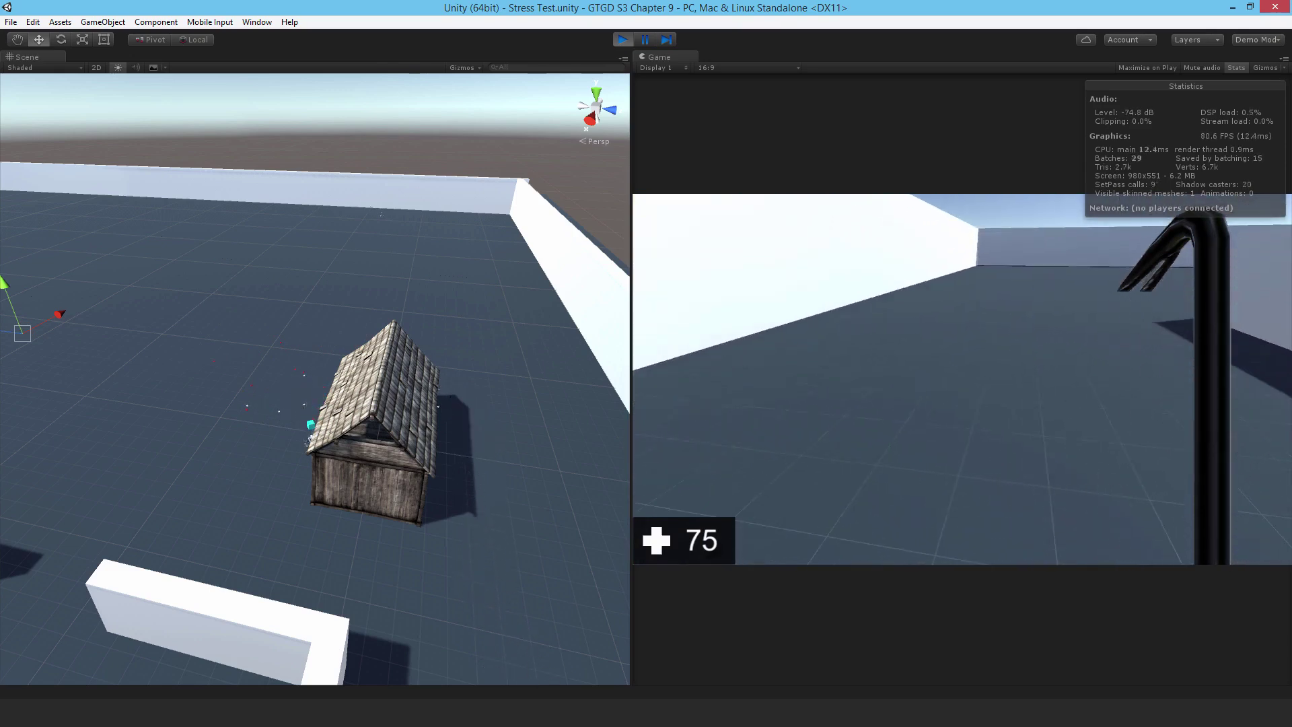
{"action": "key", "text": "w"}
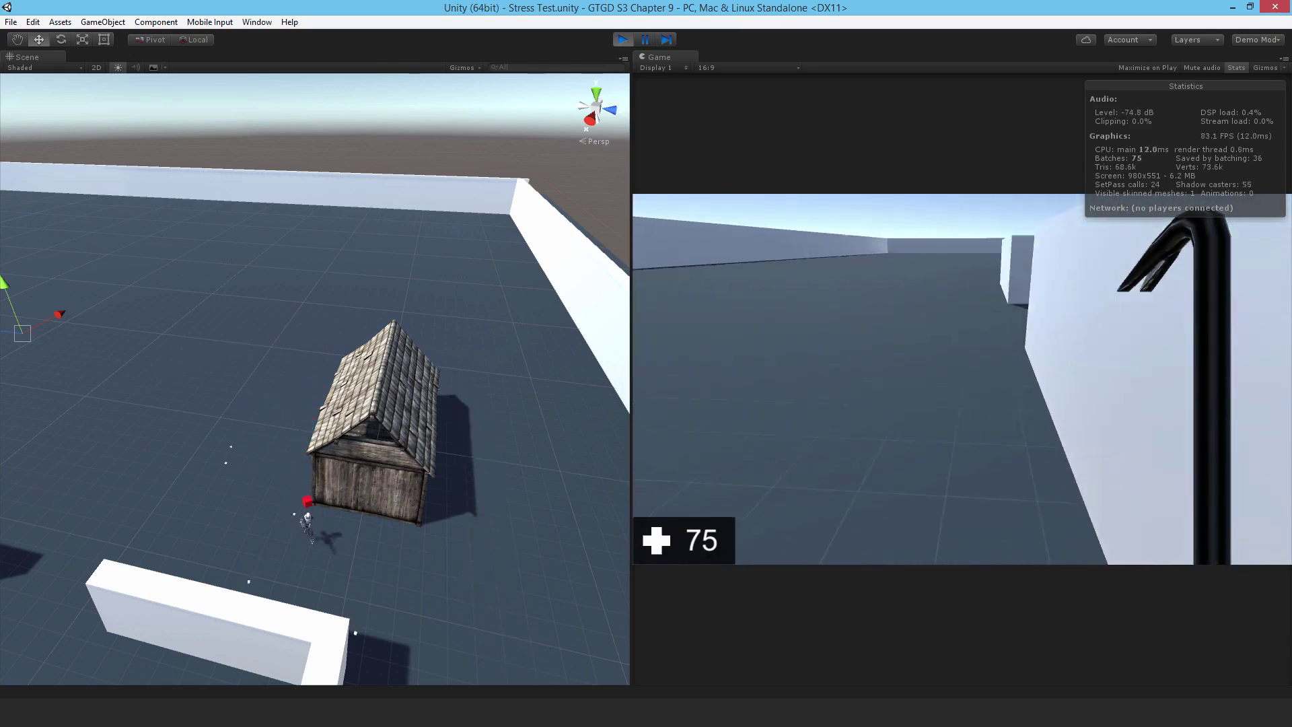
{"action": "key", "text": "Escape"}
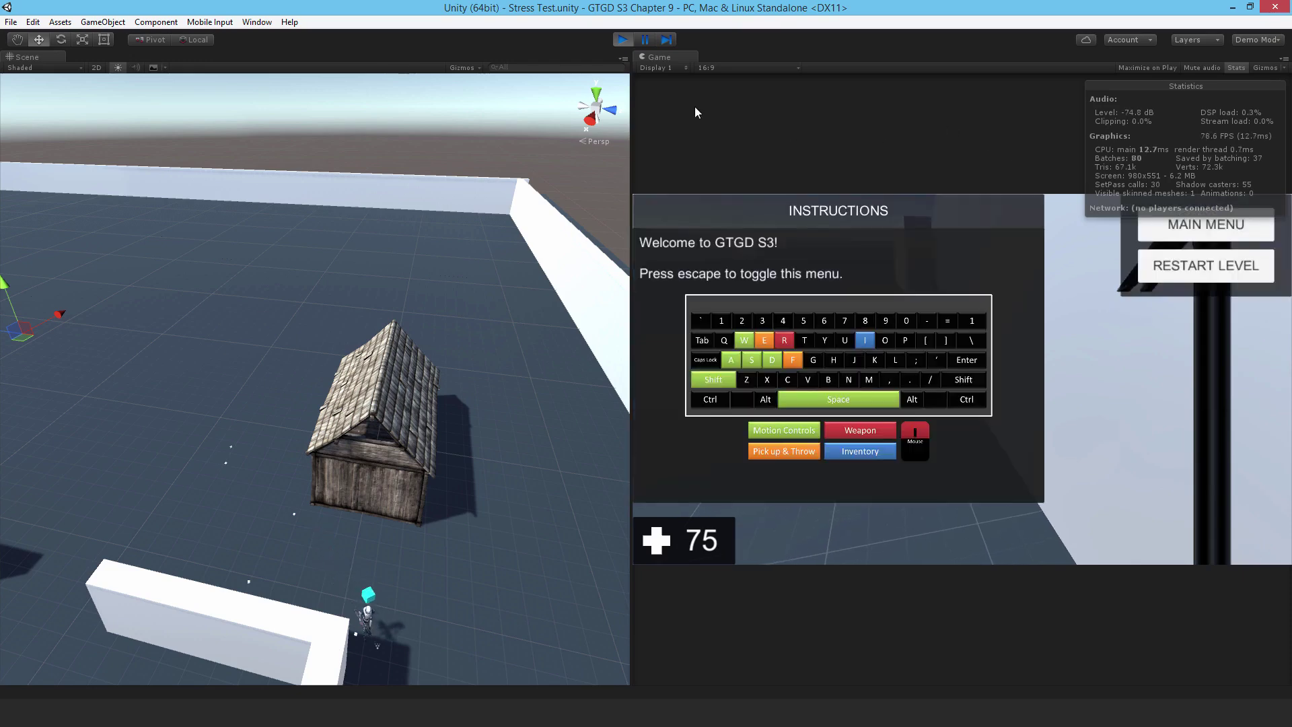
{"action": "left_click", "coordinate": [622, 40]}
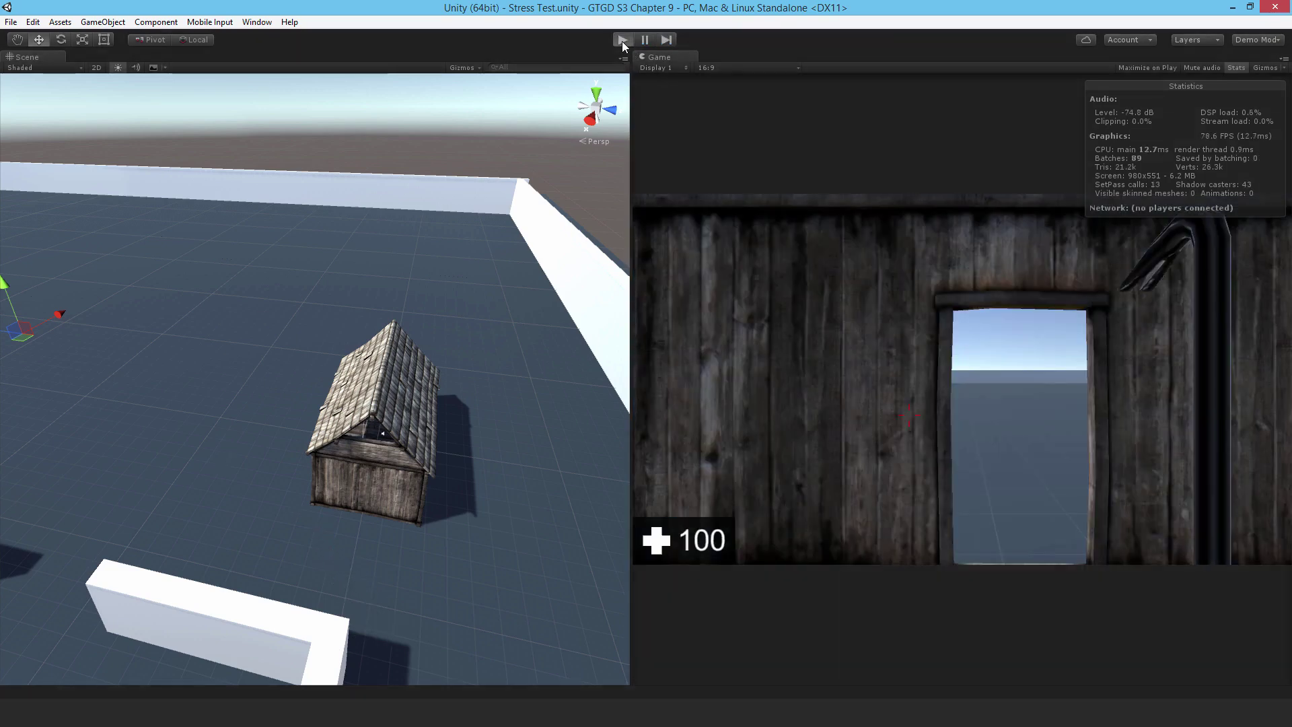
Restart the game and run from the hut past the robot into the walled enclosure with the red barrels.
{"action": "key", "text": "ctrl+p"}
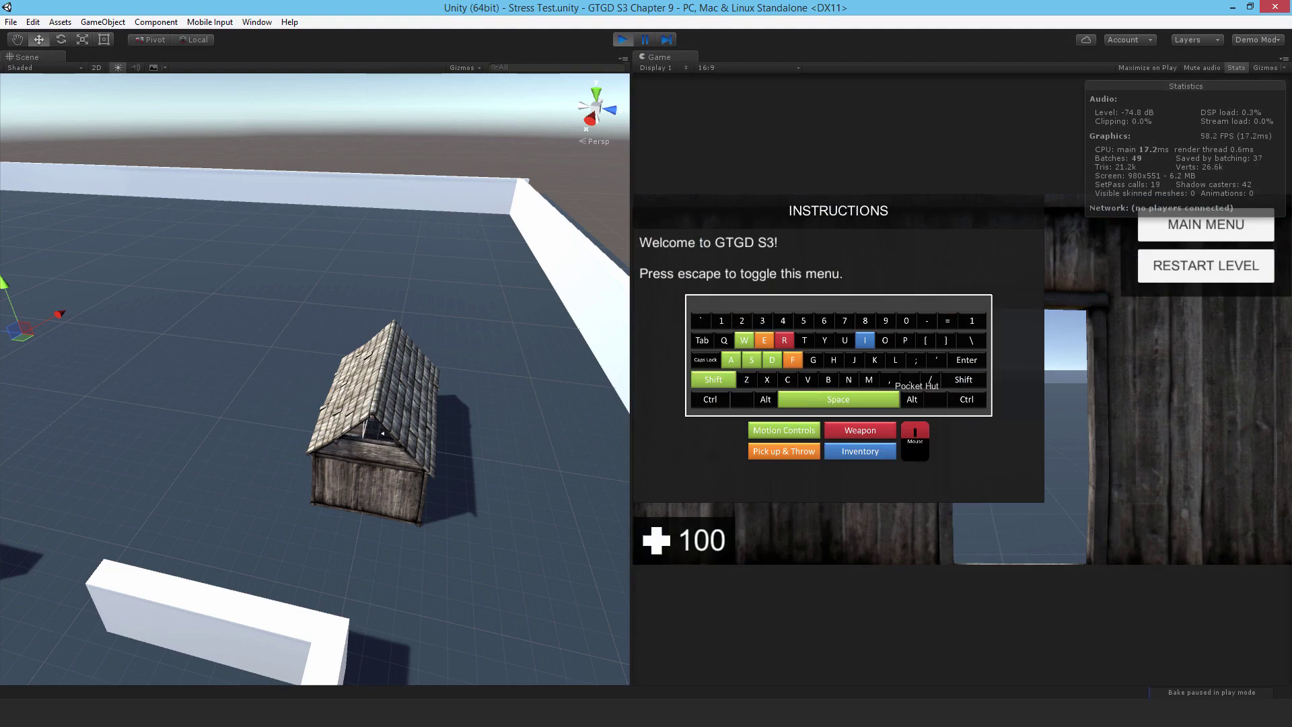
{"action": "key", "text": "Escape"}
{"action": "key", "text": "w"}
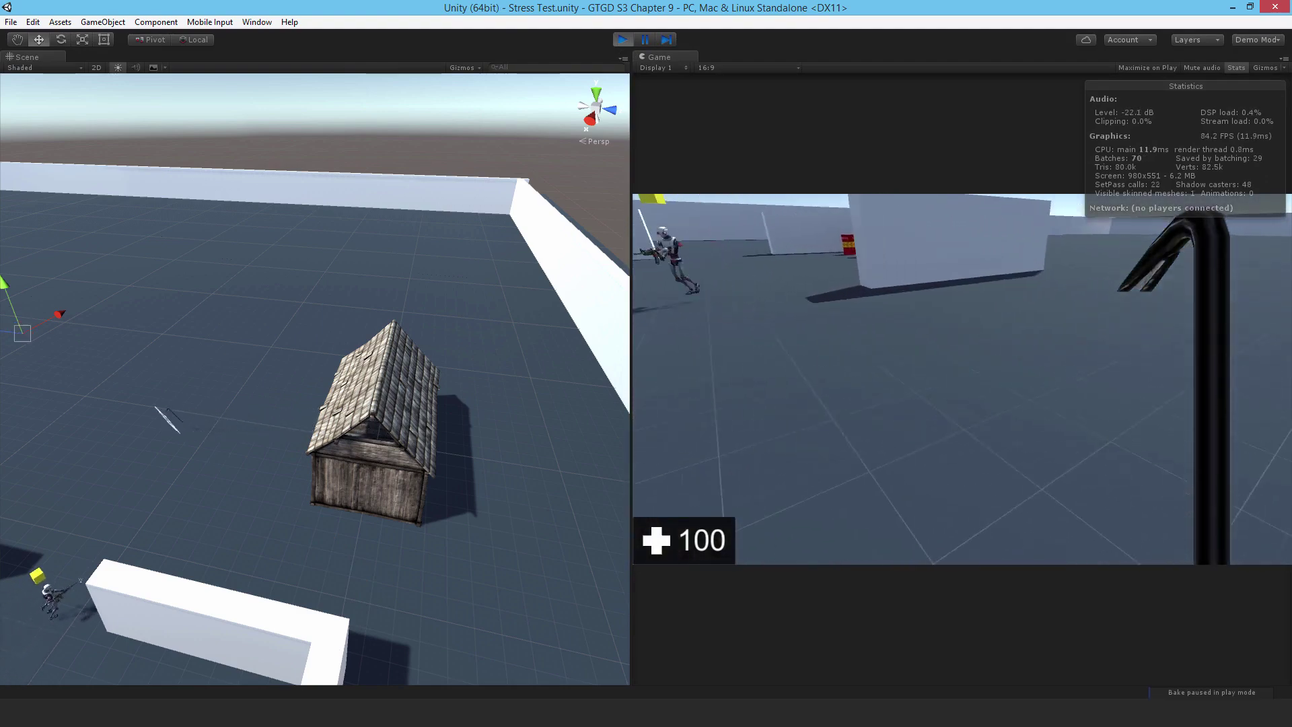
{"action": "key", "text": "w"}
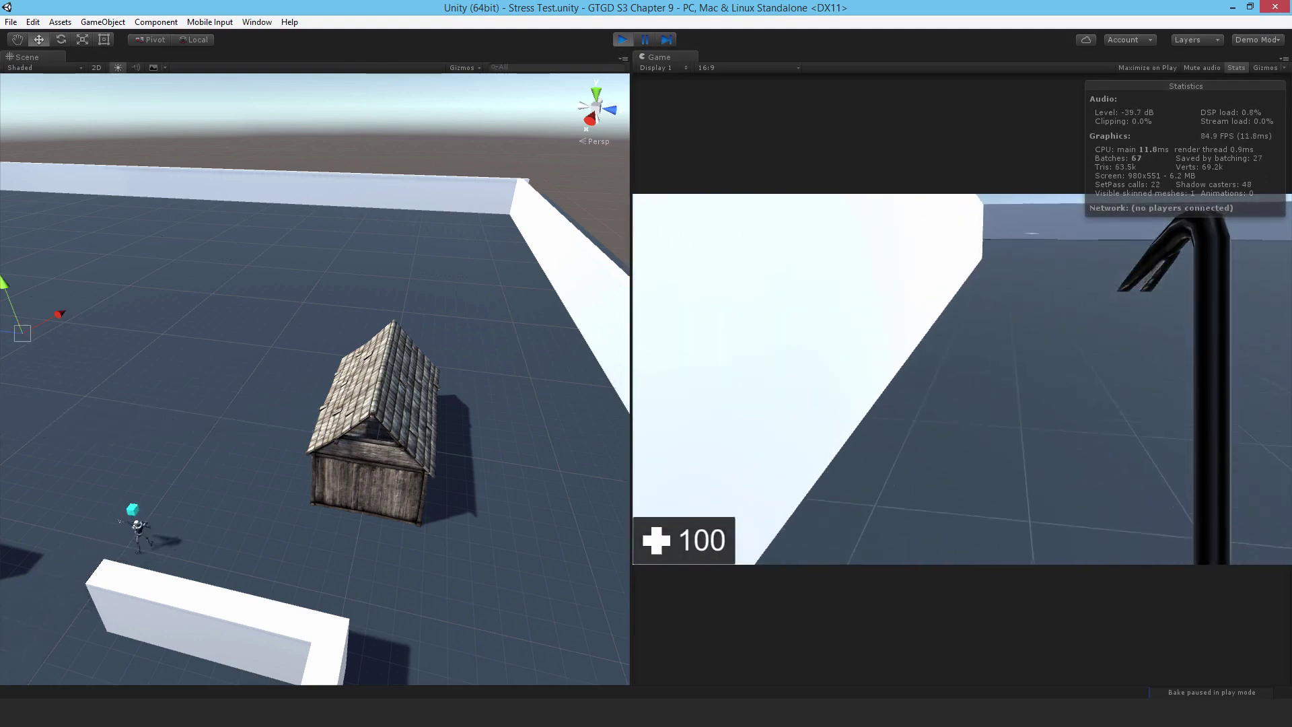
{"action": "key", "text": "w"}
{"action": "key", "text": "space"}
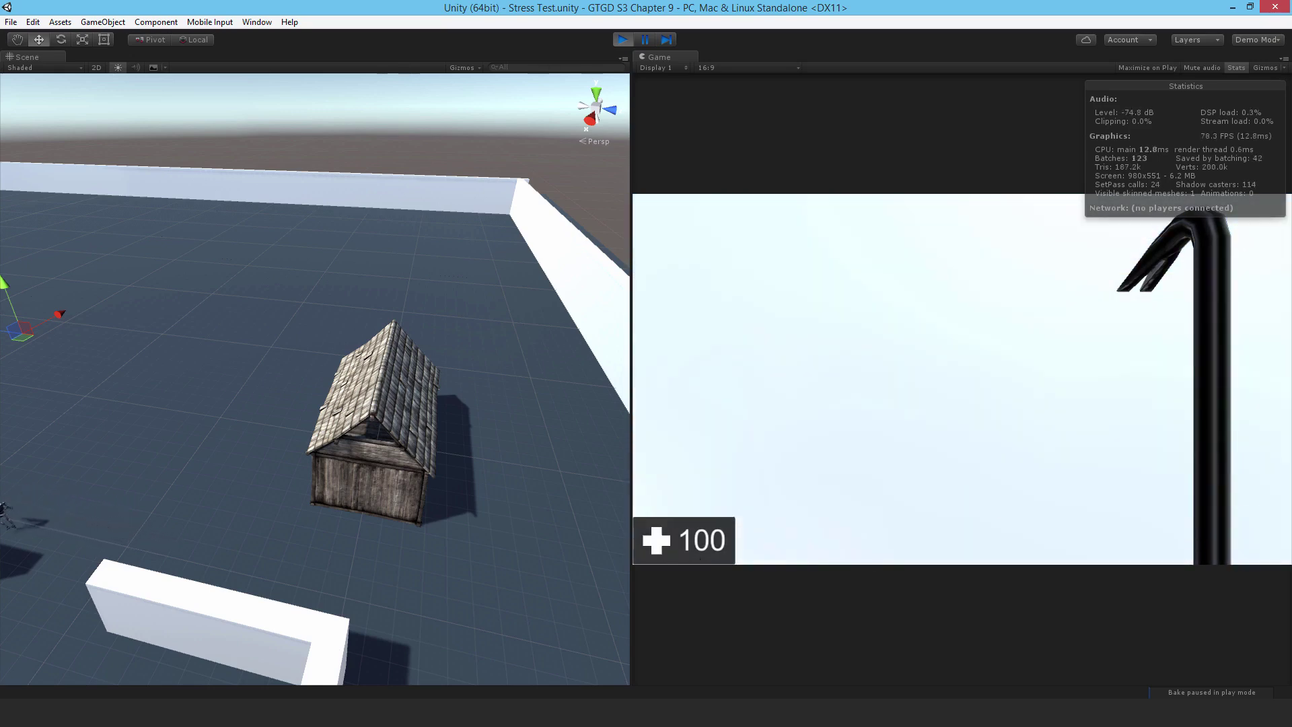
{"action": "key", "text": "space"}
{"action": "key", "text": "w"}
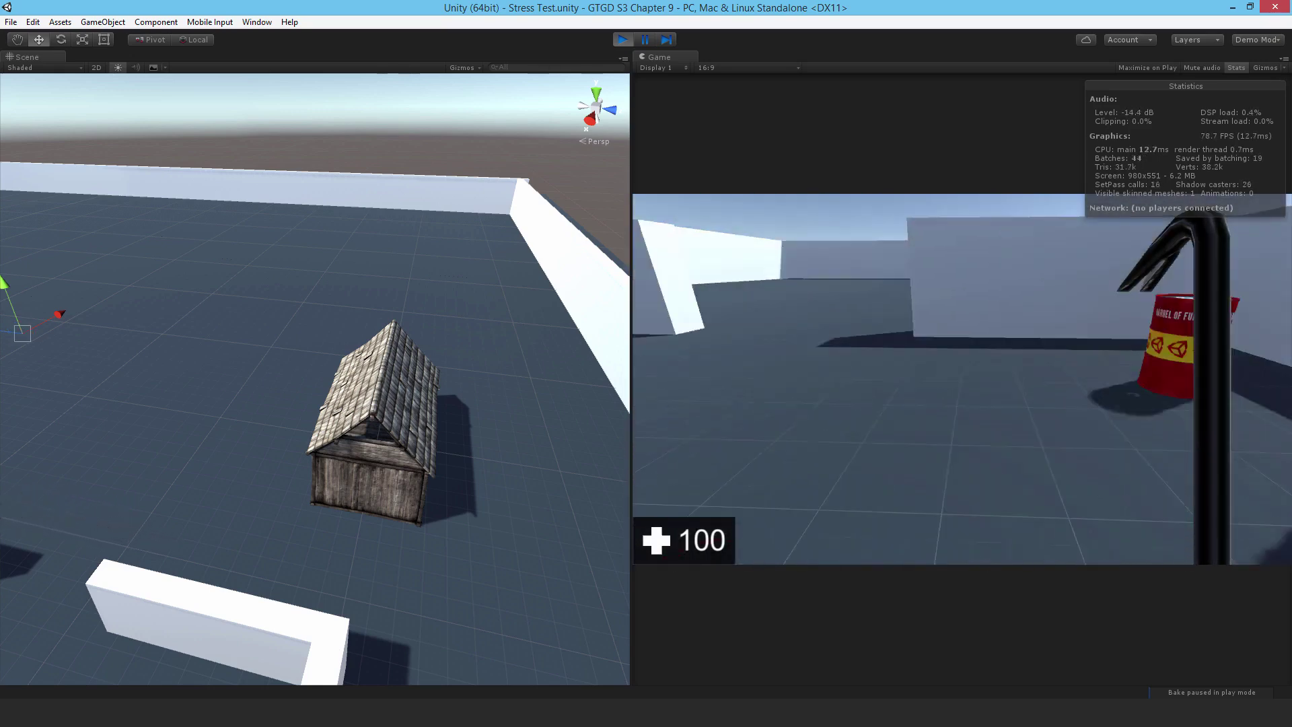
Sidestep among the exploding barrels, keeping them between the player and the robot to test its pursuit and shooting.
{"action": "key", "text": "a"}
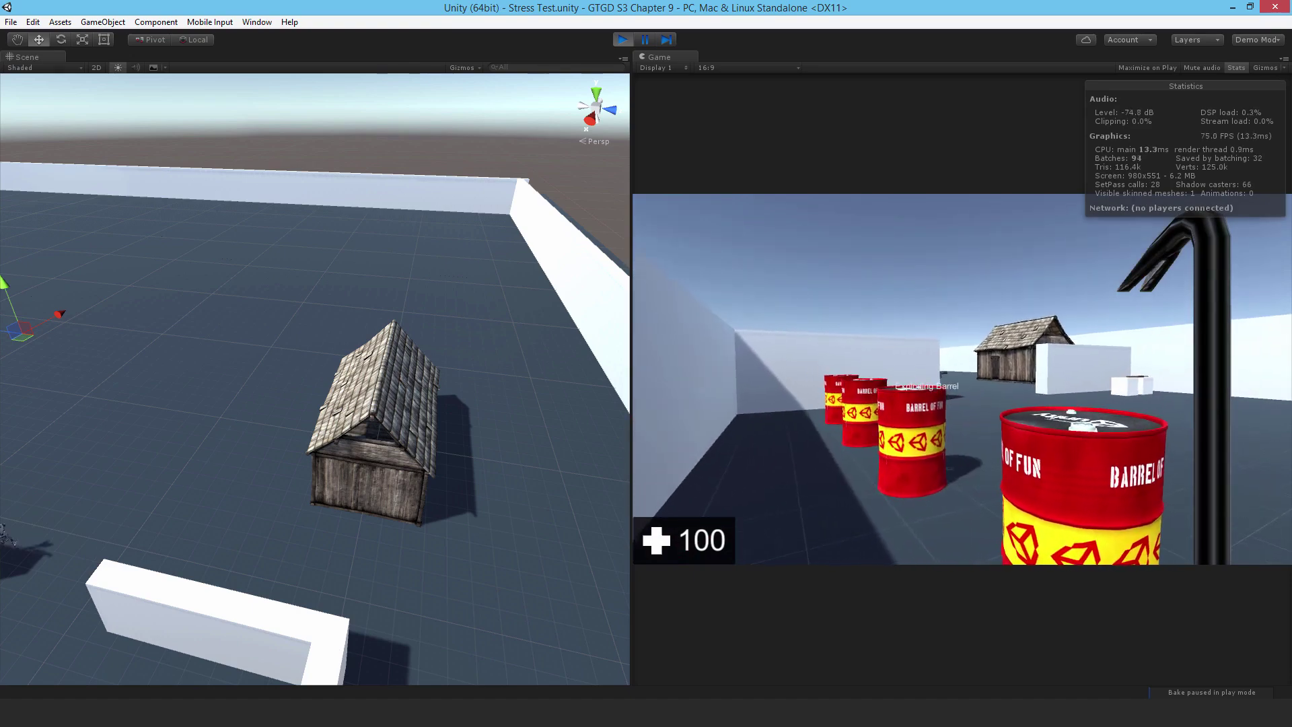
{"action": "key", "text": "w"}
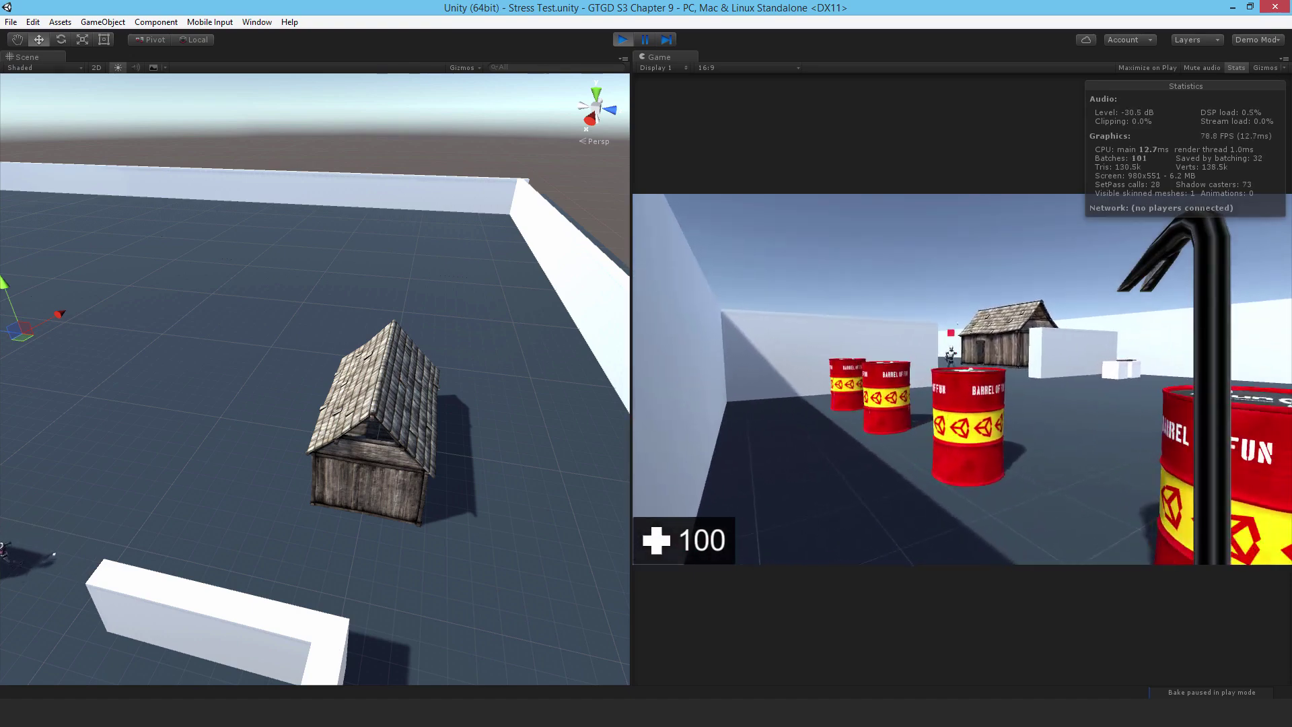
{"action": "key", "text": "a"}
{"action": "key", "text": "d"}
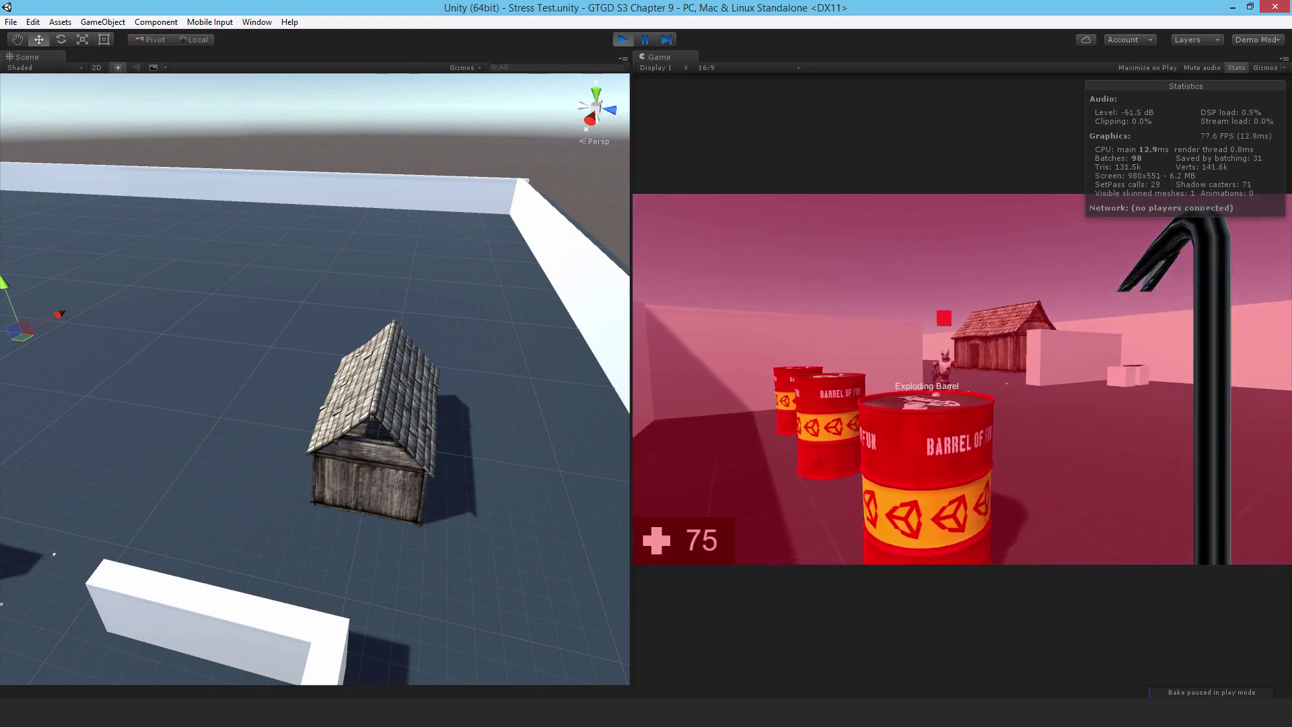
{"action": "key", "text": "s"}
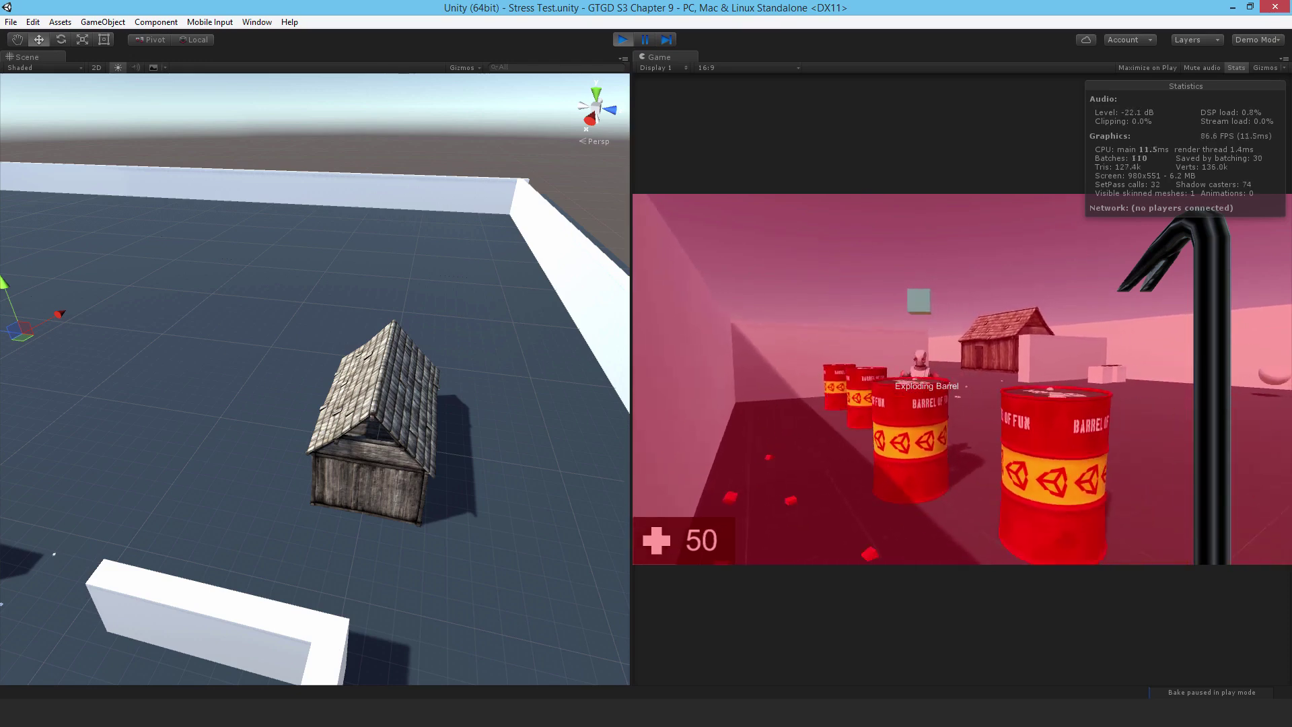
{"action": "key", "text": "d"}
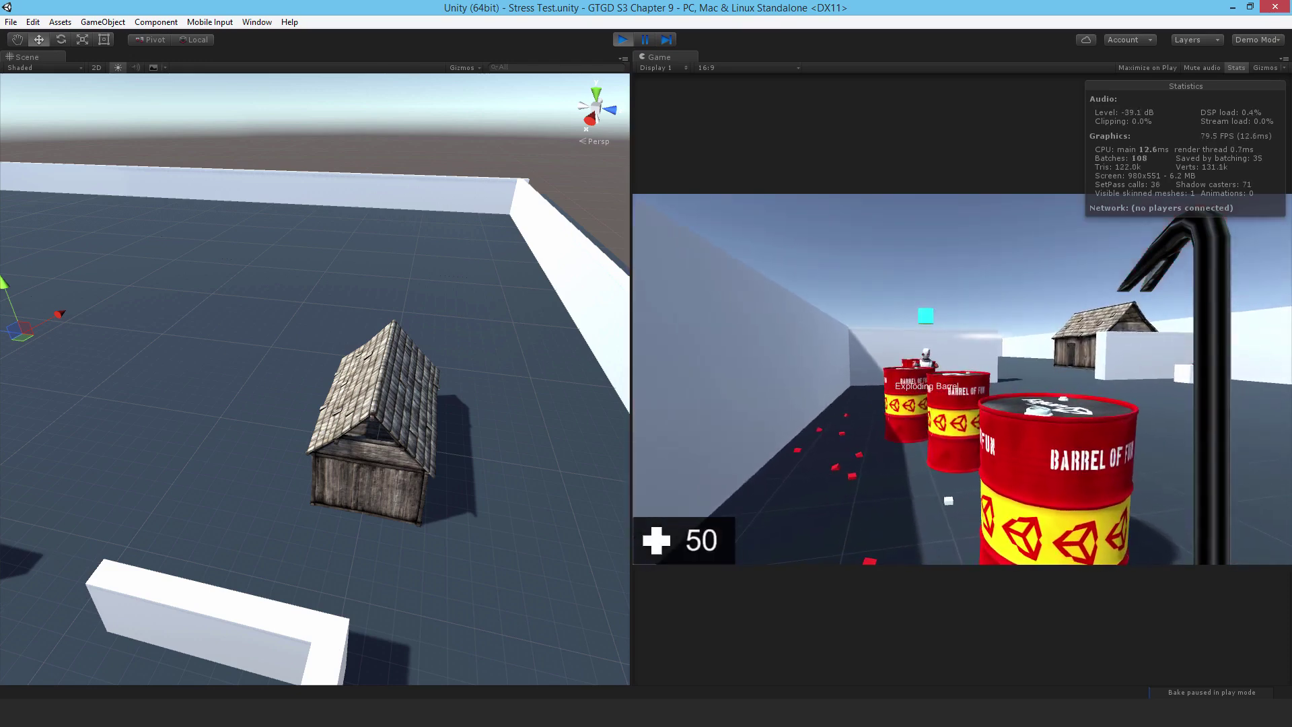
{"action": "key", "text": "d"}
{"action": "key", "text": "a"}
{"action": "key", "text": "w"}
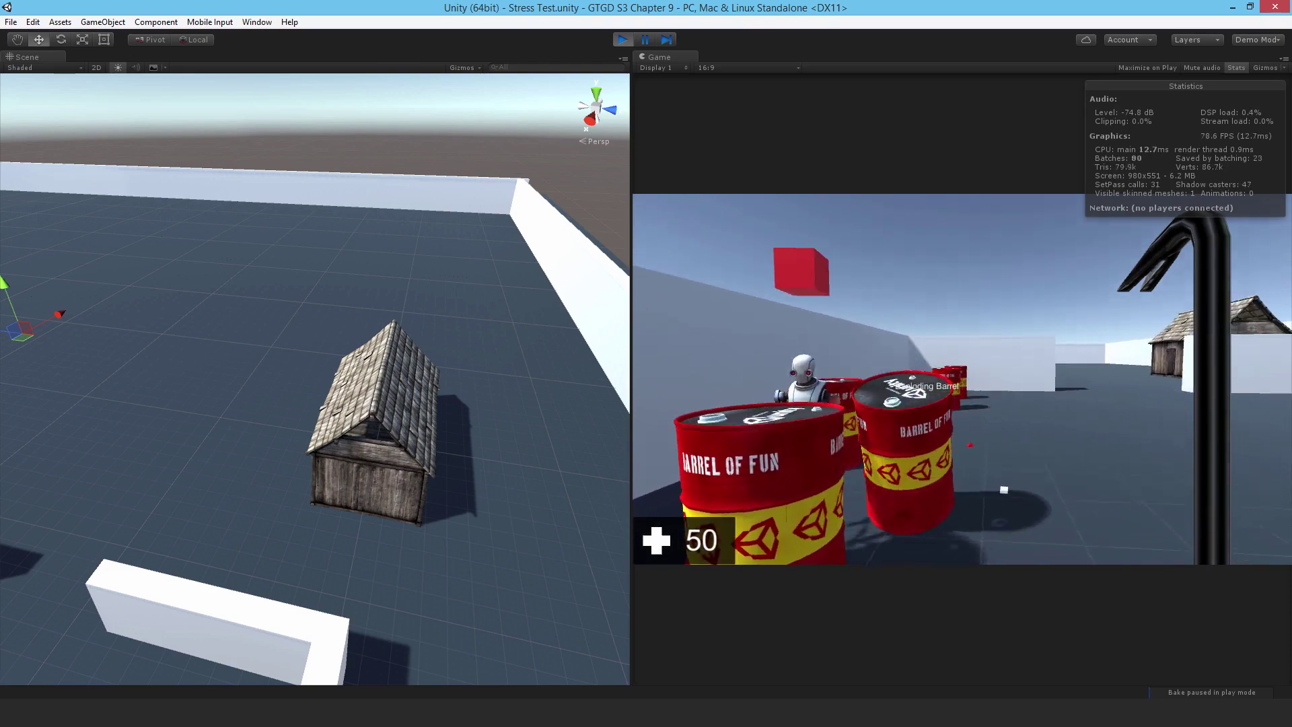
Retreat behind the enclosure wall to break the robot's line of sight, and end the play session.
{"action": "key", "text": "s"}
{"action": "key", "text": "a"}
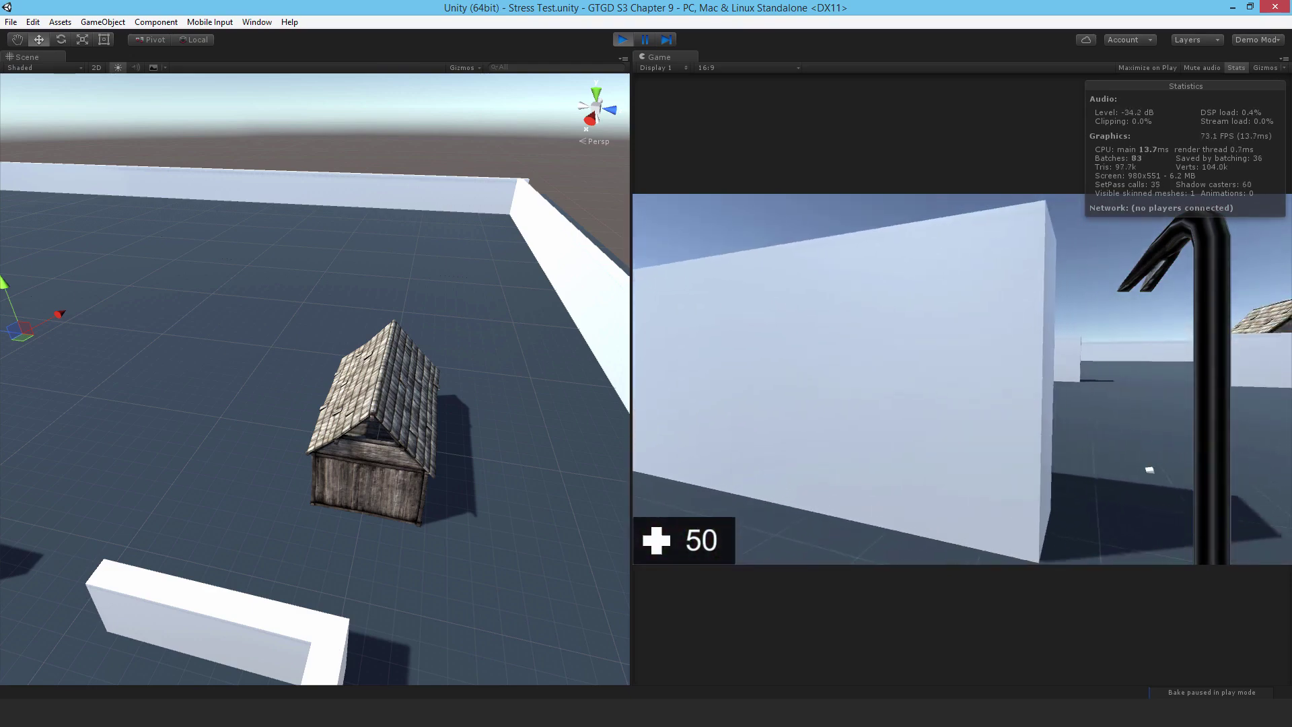
{"action": "key", "text": "d"}
{"action": "key", "text": "w"}
{"action": "key", "text": "Escape"}
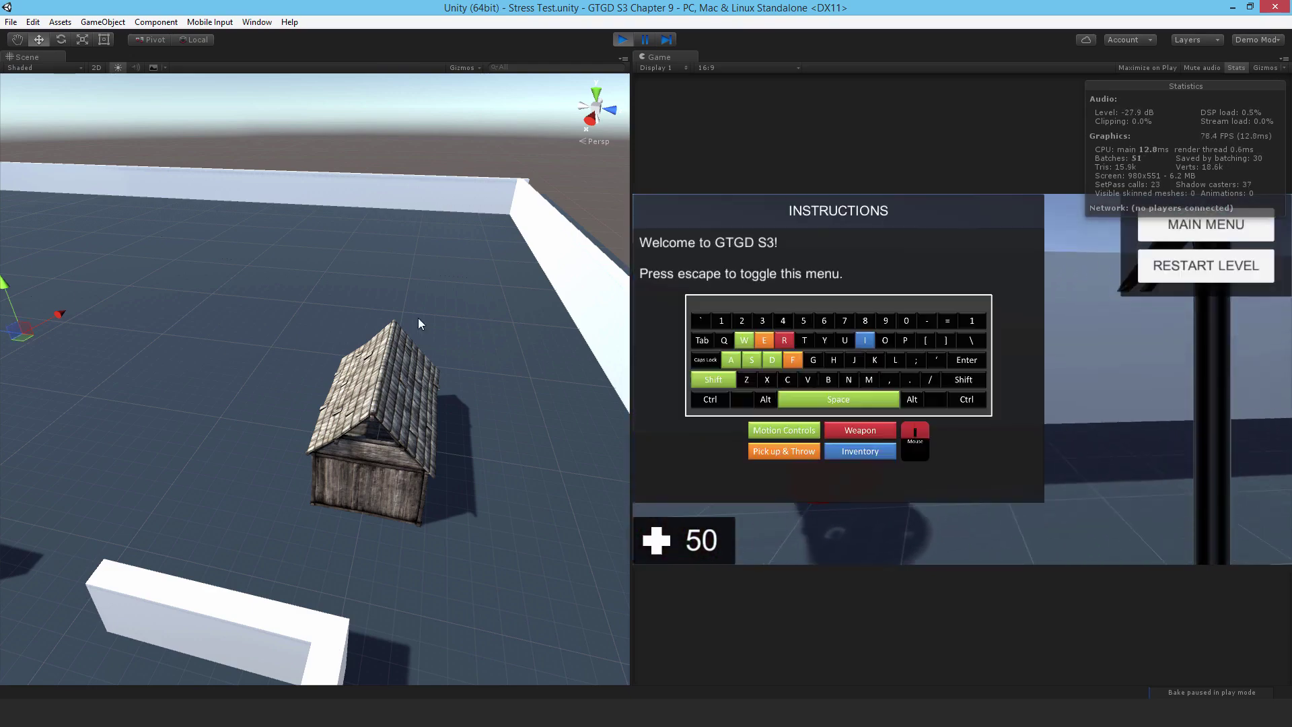
{"action": "left_click", "coordinate": [621, 41]}
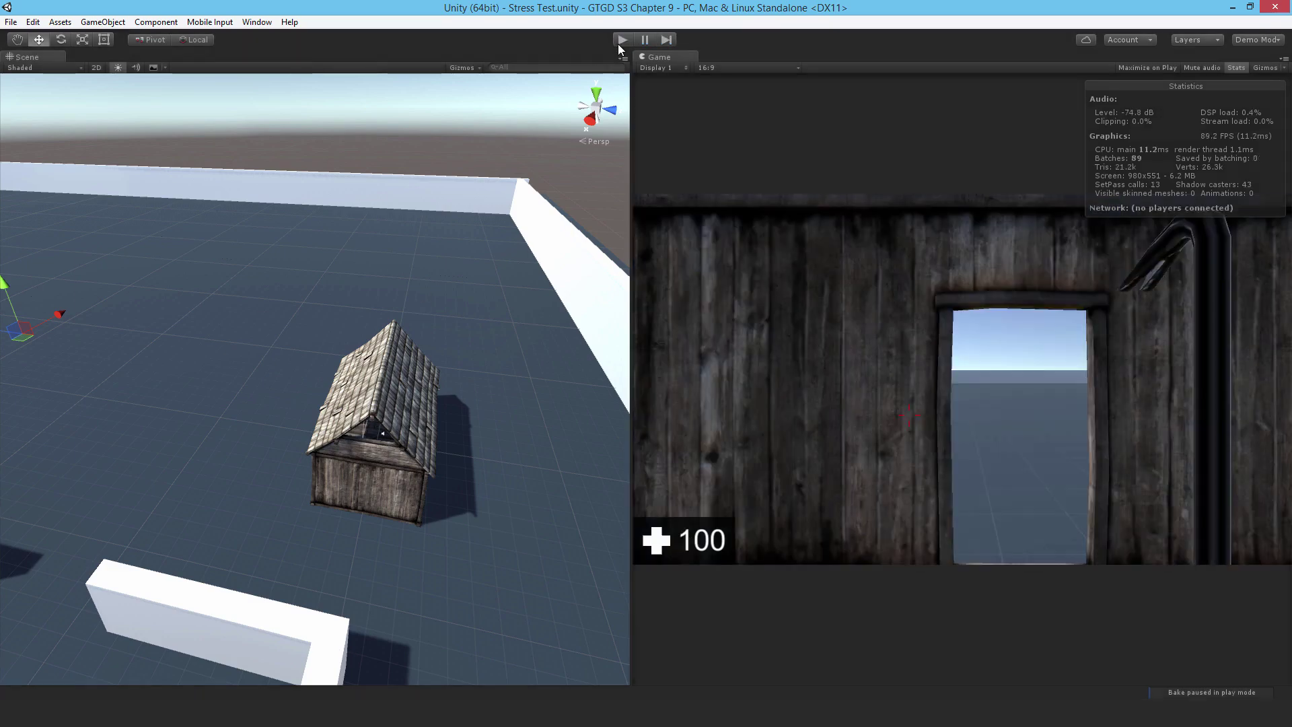